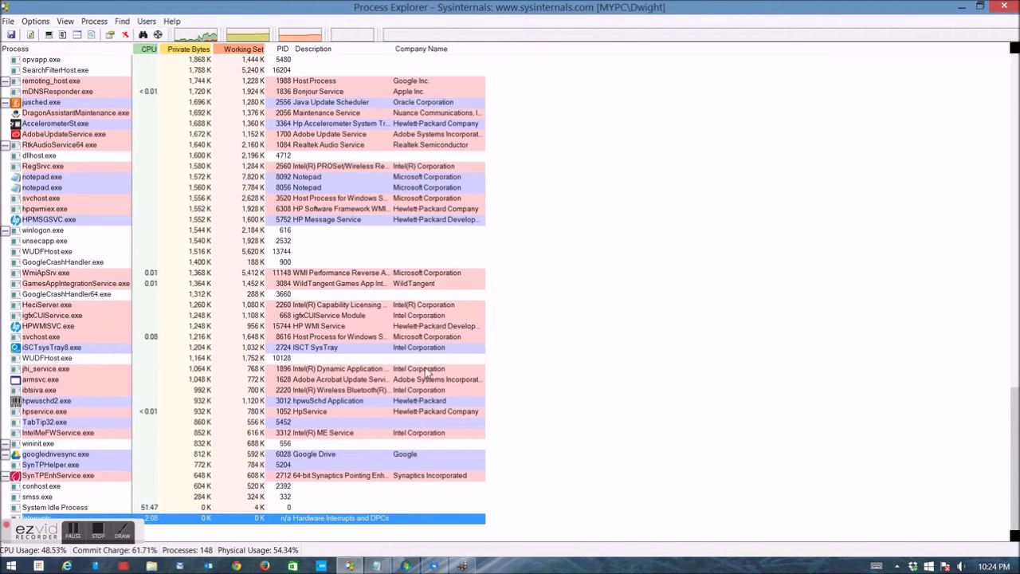
Look through the running processes ordered by private bytes and then by working set
{"action": "left_click_drag", "start_coordinate": [1016, 463], "coordinate": [1017, 128]}
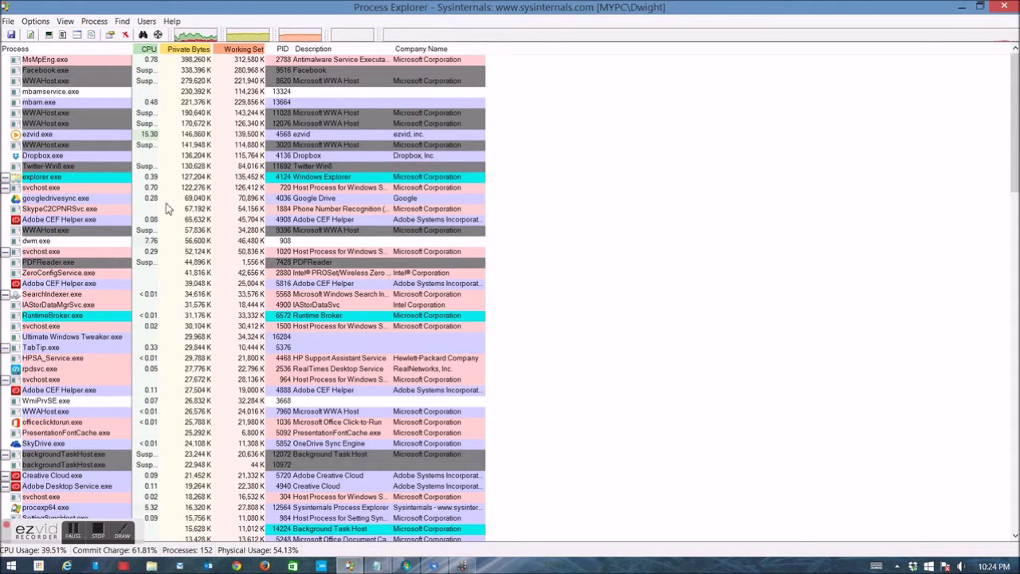
{"action": "key", "text": "End"}
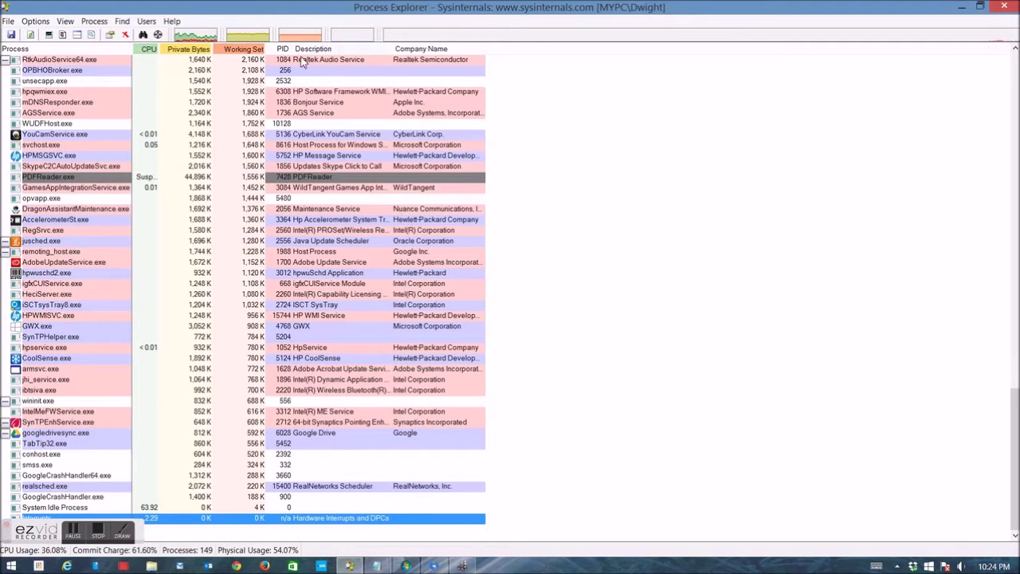
{"action": "left_click_drag", "start_coordinate": [1016, 432], "coordinate": [1017, 295]}
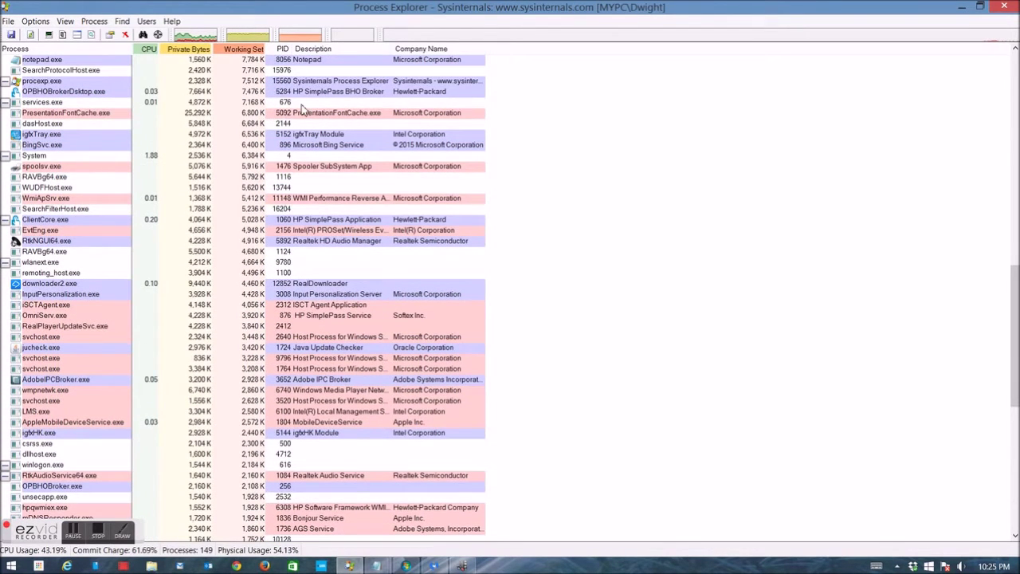
Collapse the services.exe, Creative Cloud.exe, explorer.exe, System, winlogon.exe, jusched.exe and wininit.exe process trees and sort the list by CPU usage
{"action": "left_click", "coordinate": [5, 103]}
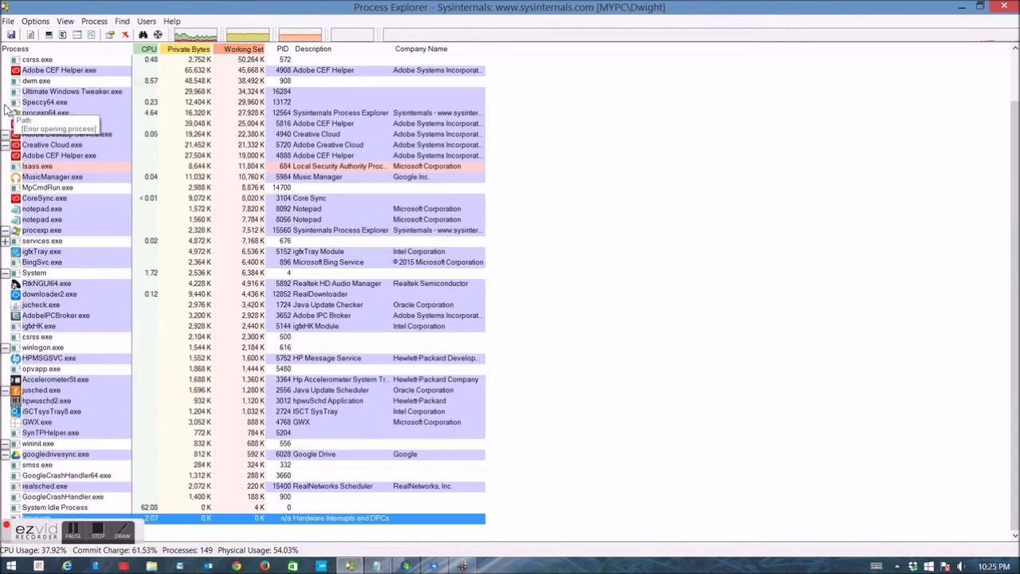
{"action": "left_click", "coordinate": [5, 144]}
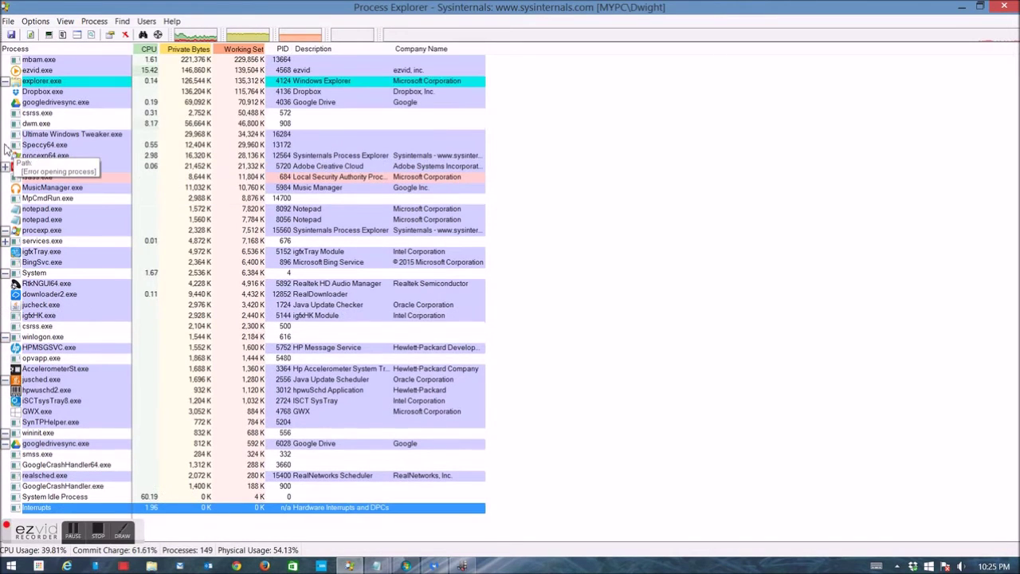
{"action": "left_click", "coordinate": [8, 94]}
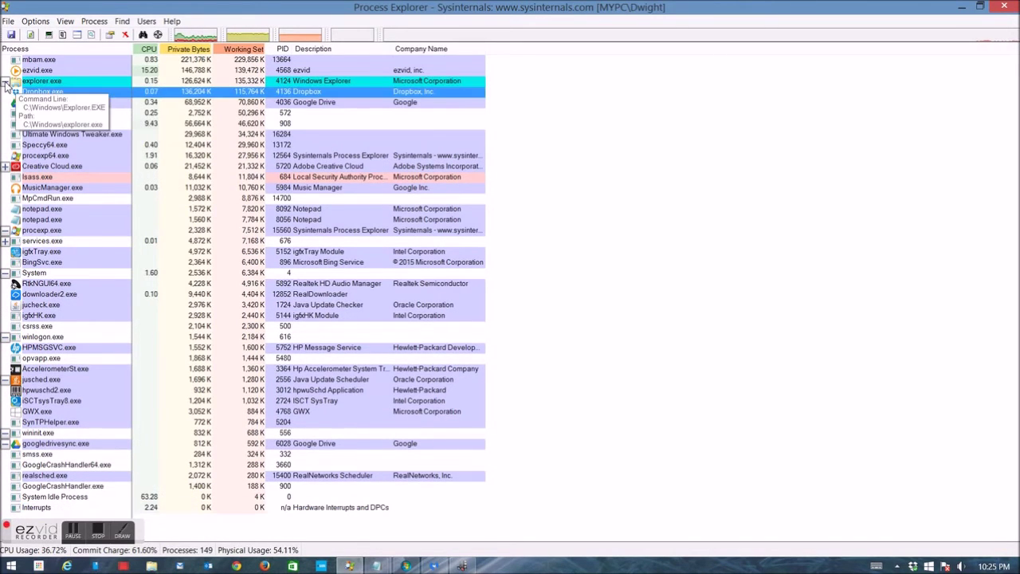
{"action": "left_click", "coordinate": [6, 81]}
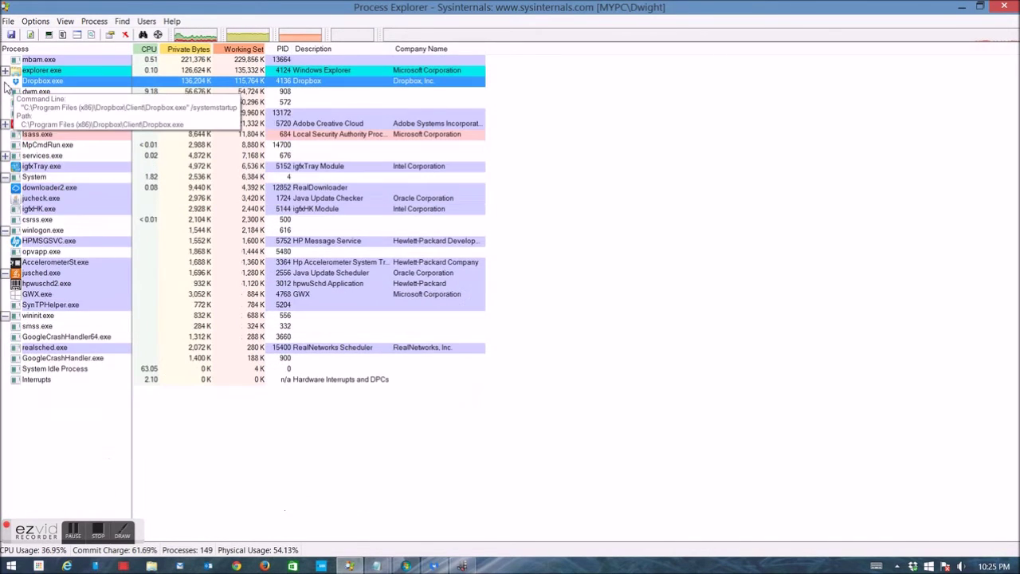
{"action": "left_click", "coordinate": [6, 176]}
{"action": "left_click", "coordinate": [6, 230]}
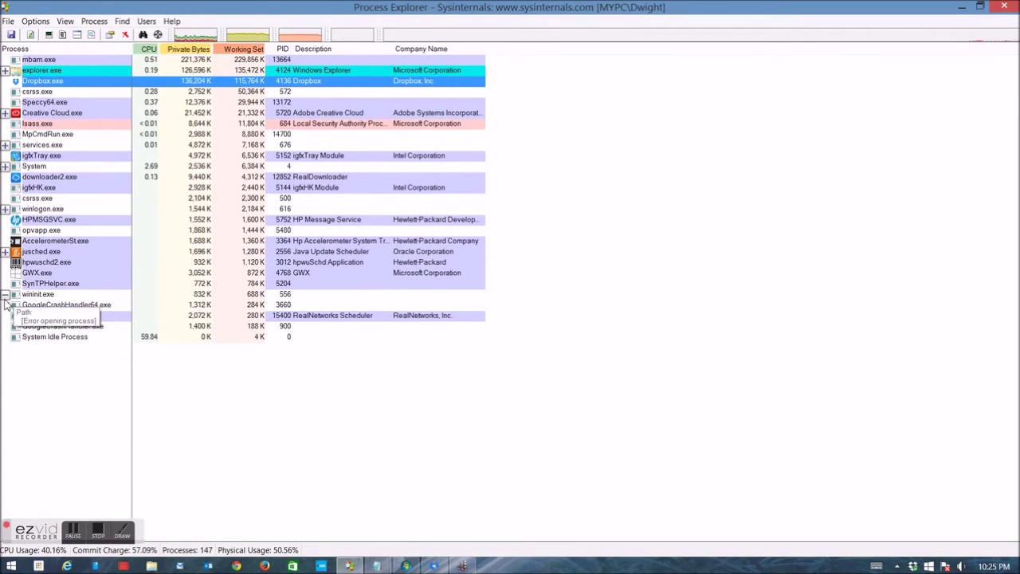
{"action": "left_click", "coordinate": [6, 294]}
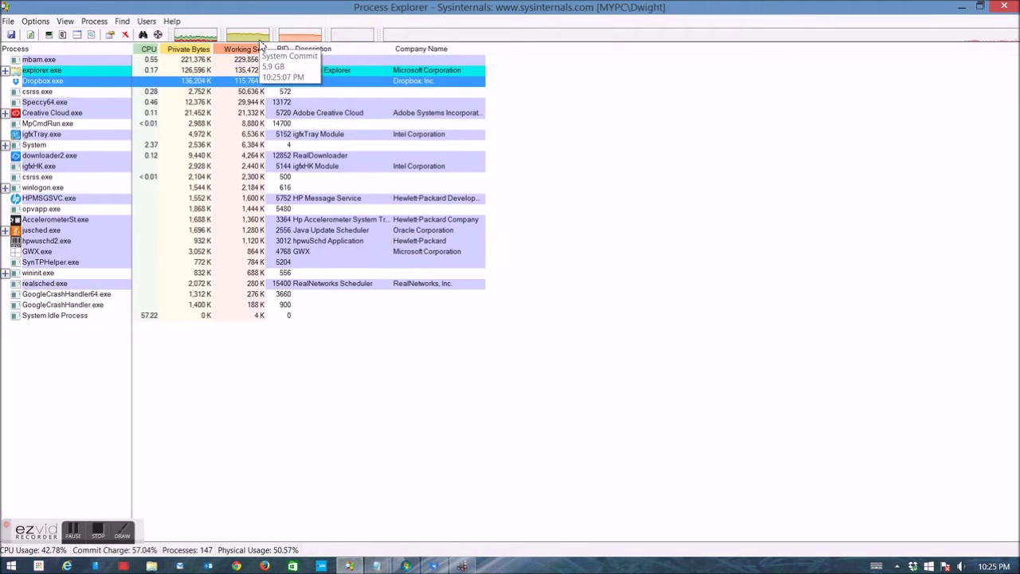
{"action": "left_click", "coordinate": [150, 49]}
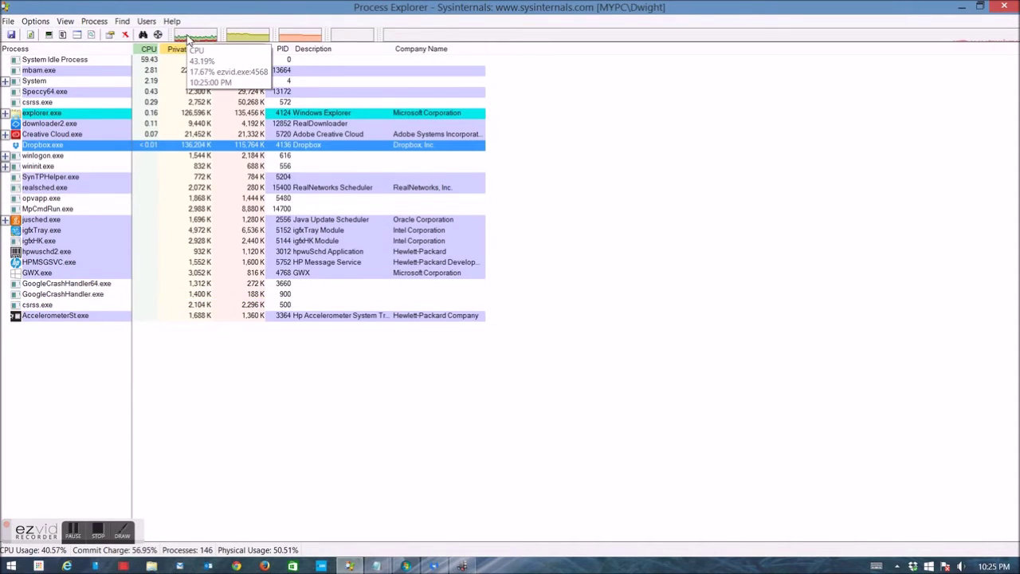
Open System Information from the CPU graph and examine the CPU, memory, I/O, GPU and summary graphs, closing it when done
{"action": "left_click", "coordinate": [187, 37]}
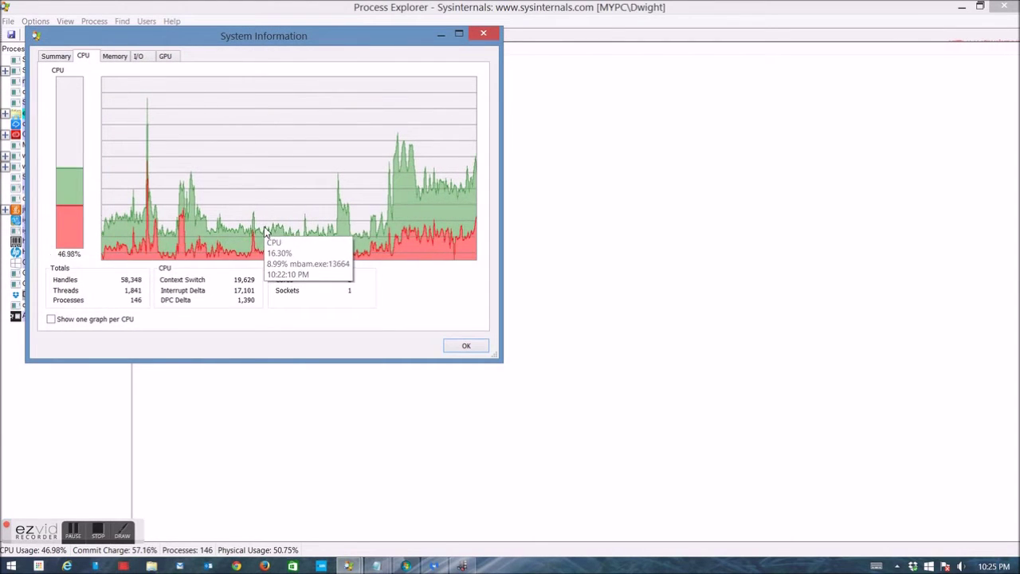
{"action": "left_click", "coordinate": [125, 58]}
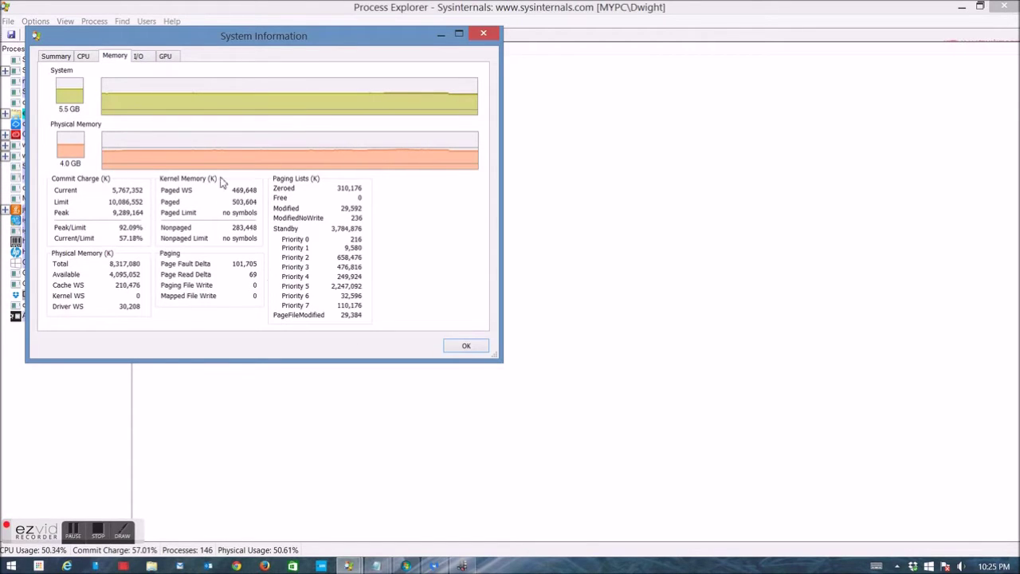
{"action": "left_click", "coordinate": [142, 59]}
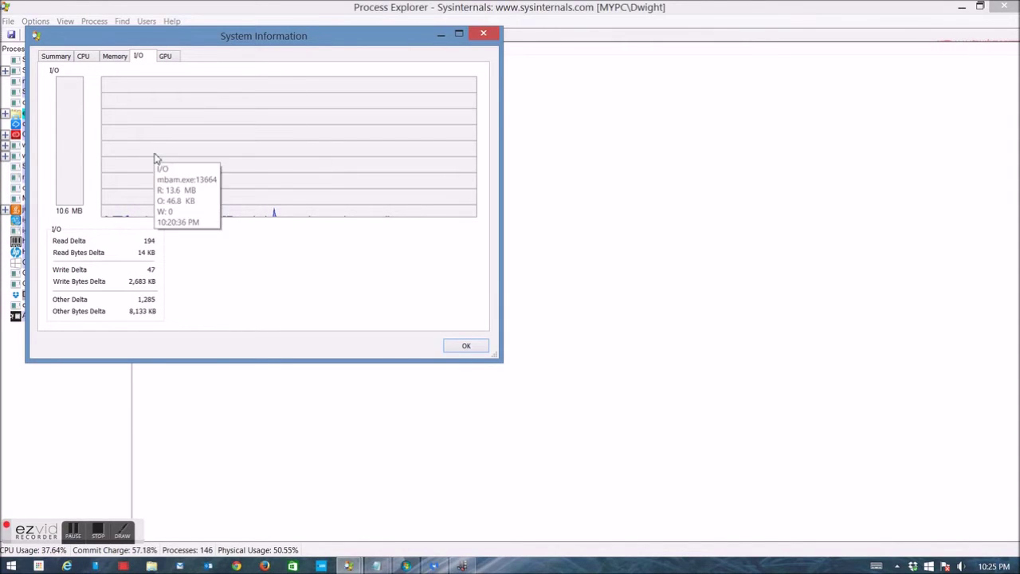
{"action": "left_click", "coordinate": [165, 56]}
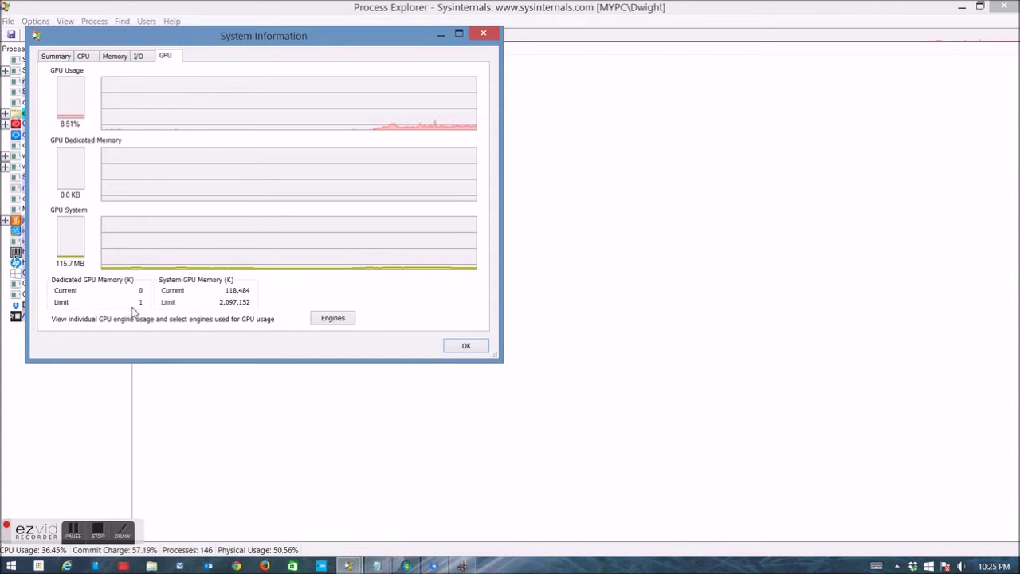
{"action": "left_click", "coordinate": [64, 58]}
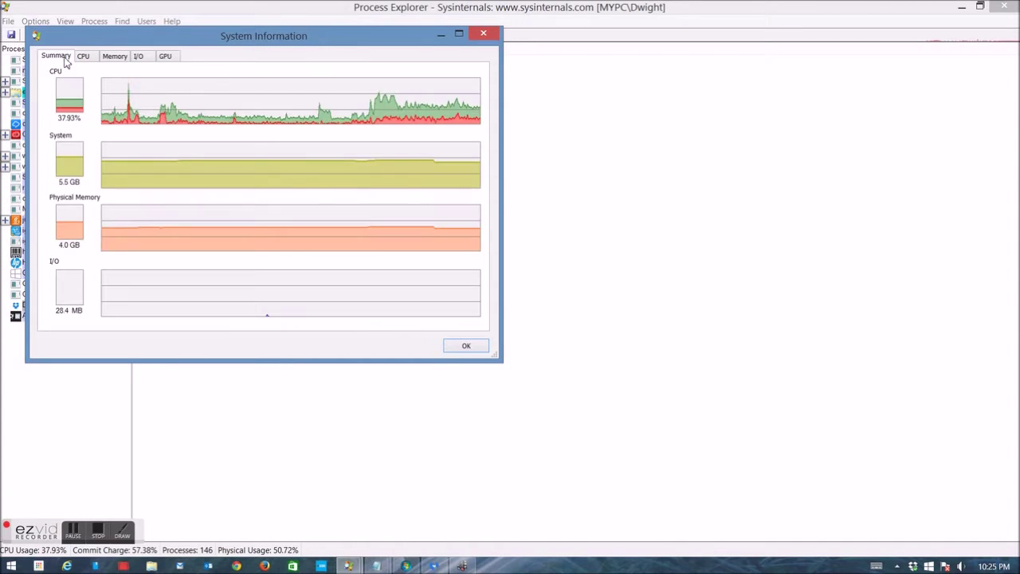
{"action": "left_click", "coordinate": [465, 347]}
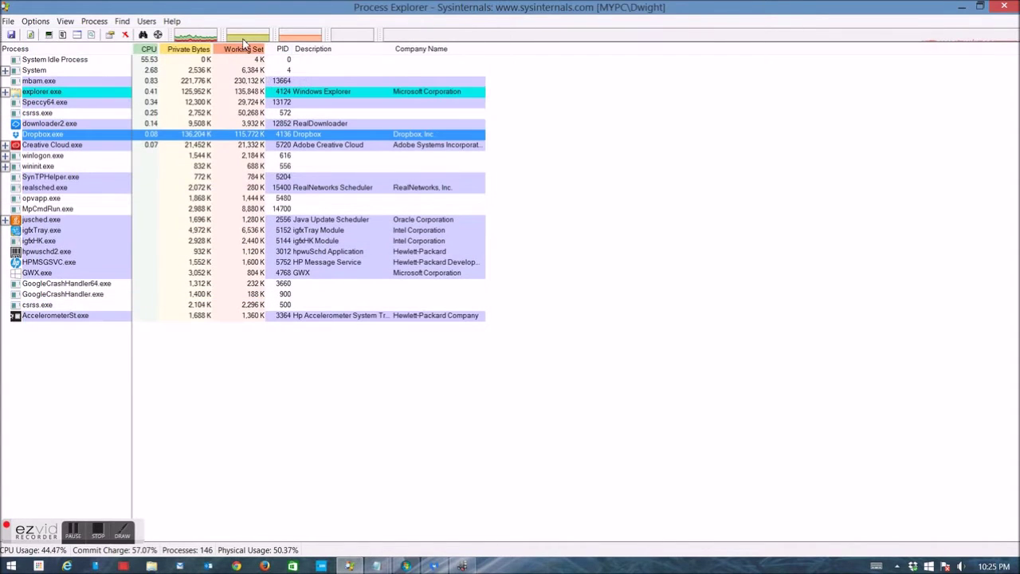
View the memory details through the system commit graph, reopen System Information to check memory and I/O, and close it
{"action": "left_click", "coordinate": [247, 40]}
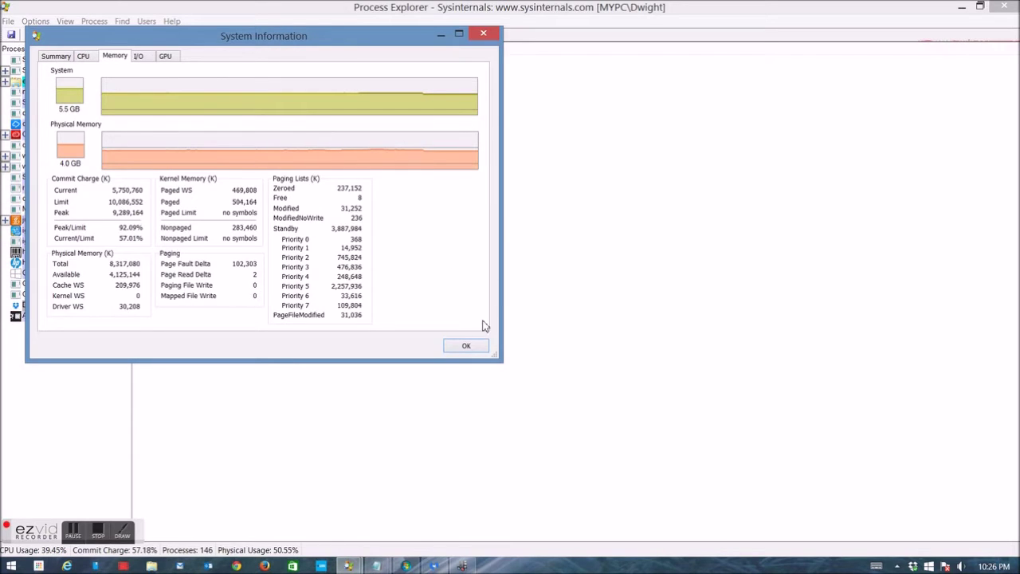
{"action": "left_click", "coordinate": [467, 346]}
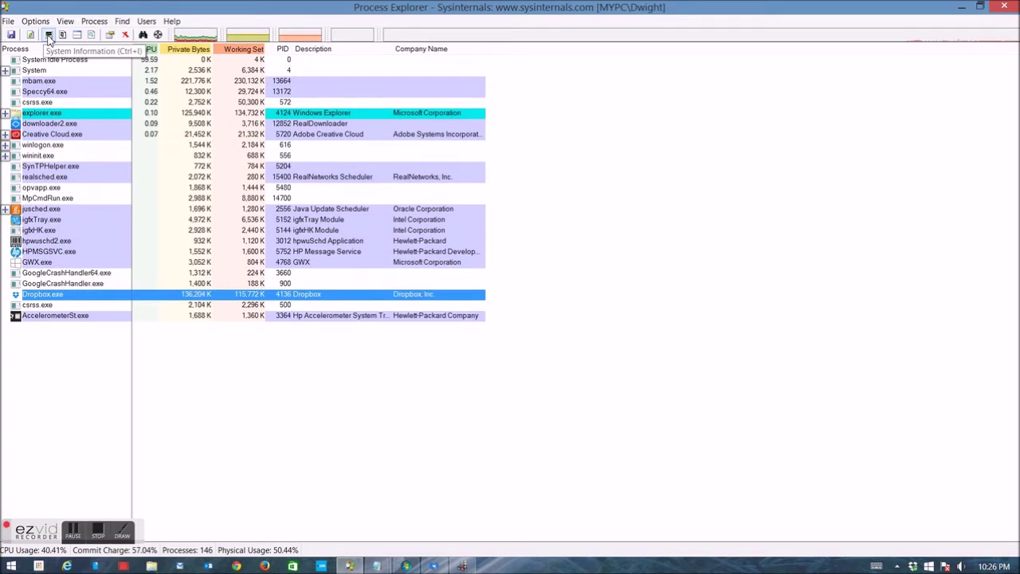
{"action": "left_click", "coordinate": [49, 36]}
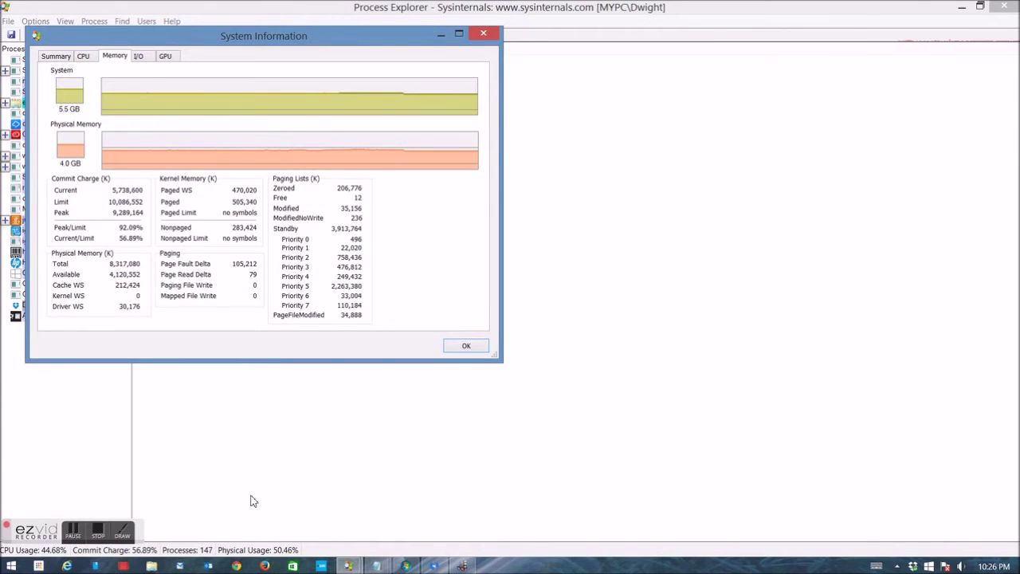
{"action": "left_click", "coordinate": [139, 57]}
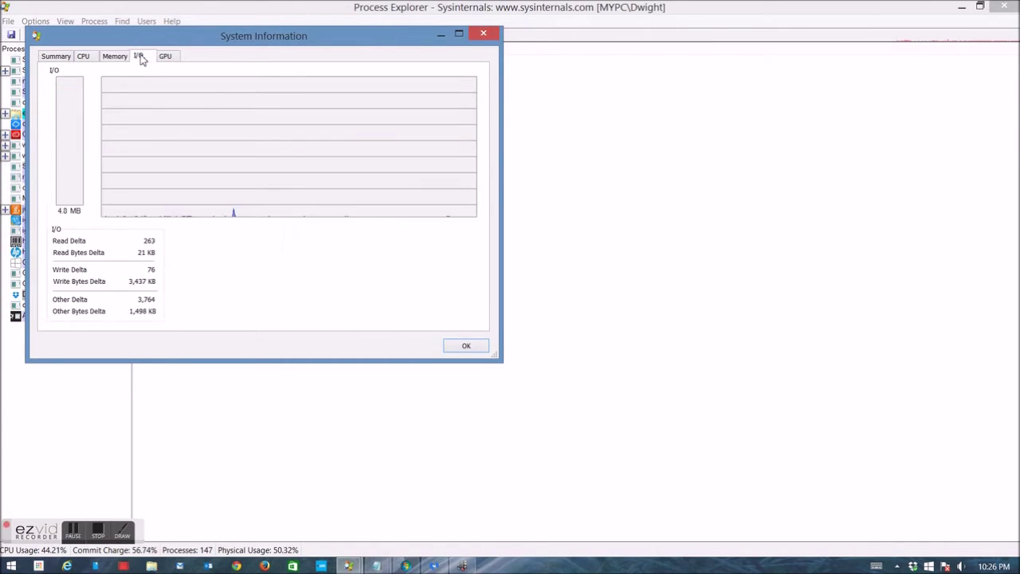
{"action": "left_click", "coordinate": [462, 348]}
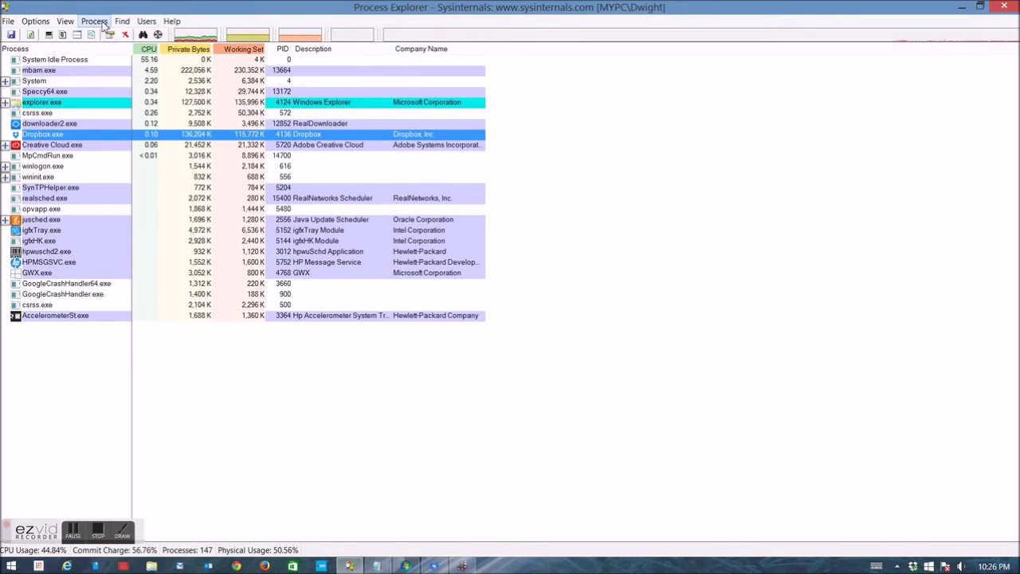
{"action": "left_click", "coordinate": [94, 21]}
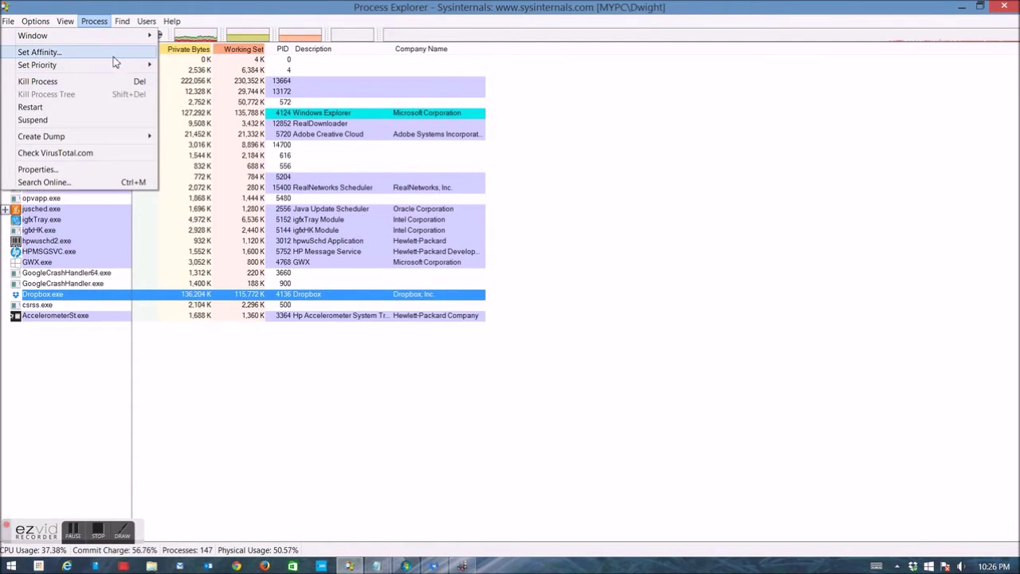
{"action": "mouse_move", "coordinate": [112, 72]}
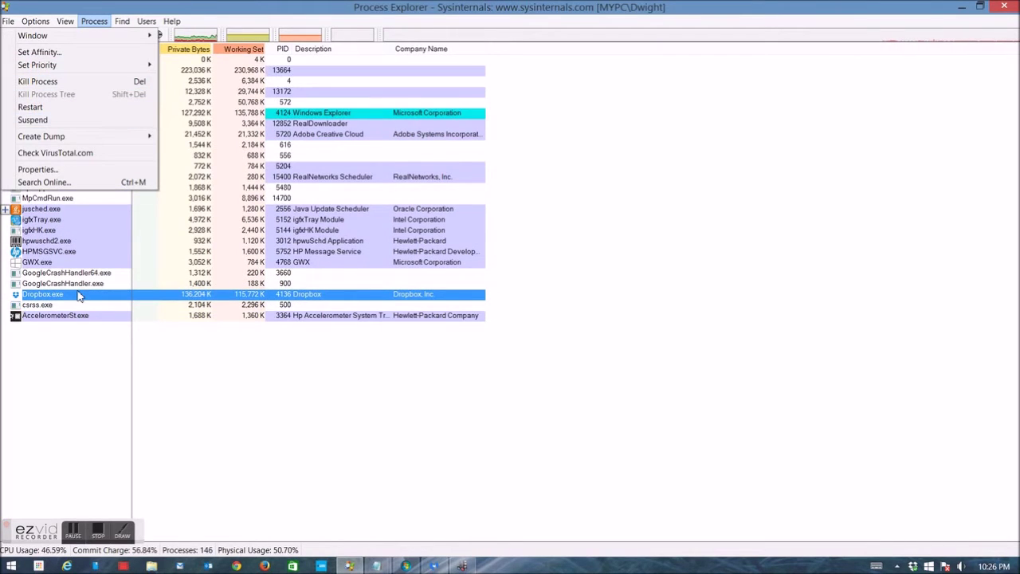
{"action": "left_click", "coordinate": [188, 37]}
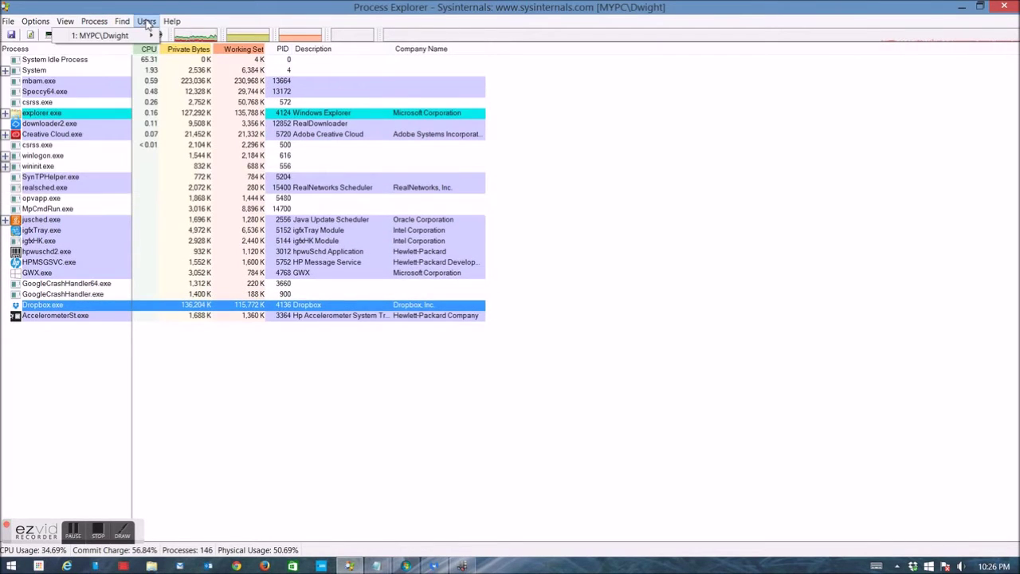
{"action": "left_click", "coordinate": [122, 21]}
{"action": "mouse_move", "coordinate": [142, 24]}
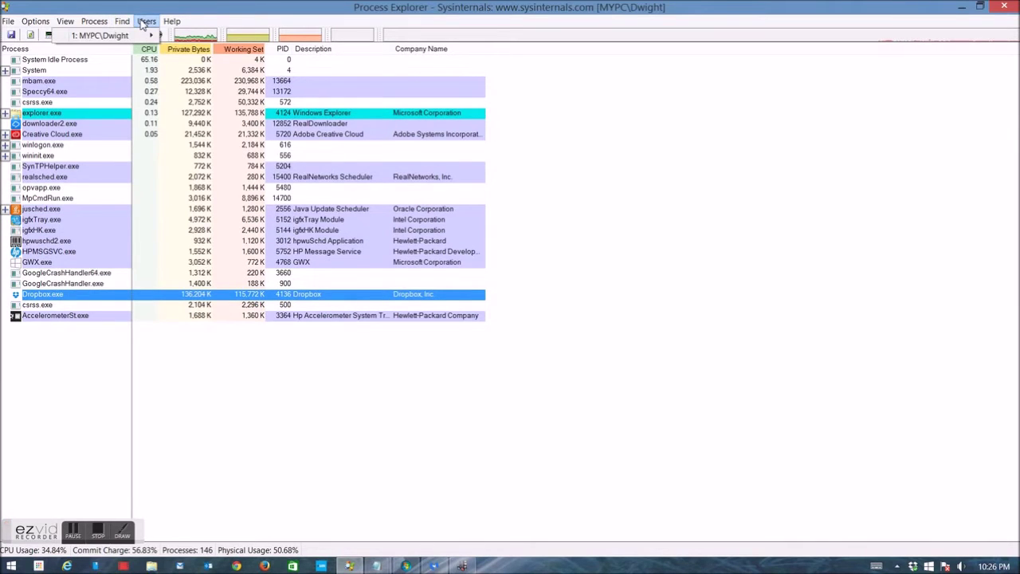
{"action": "mouse_move", "coordinate": [94, 21]}
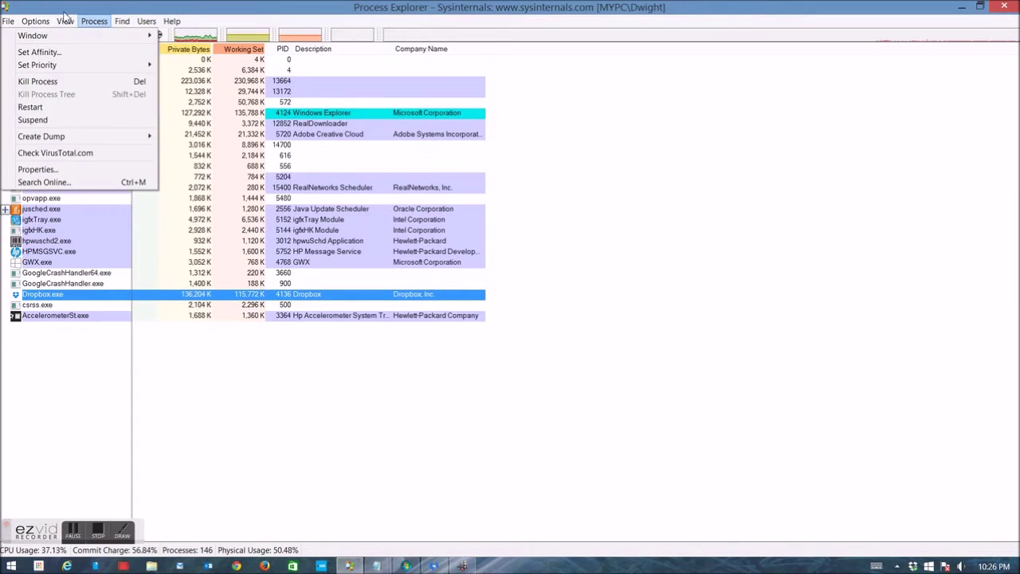
{"action": "mouse_move", "coordinate": [32, 24]}
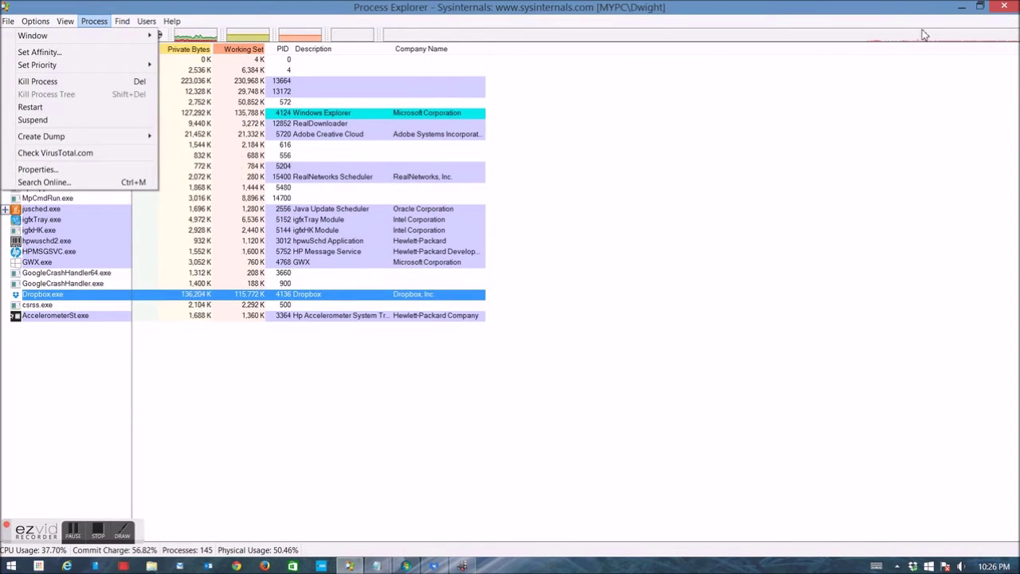
{"action": "left_click", "coordinate": [829, 131]}
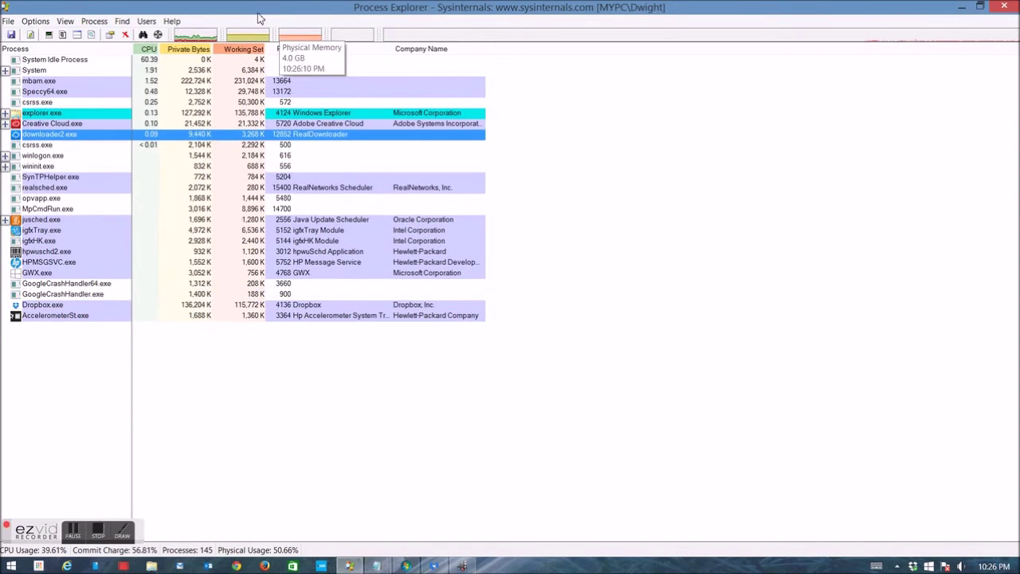
Expand the System, explorer.exe, Creative Cloud.exe, wininit.exe and services.exe process trees
{"action": "left_click", "coordinate": [6, 72]}
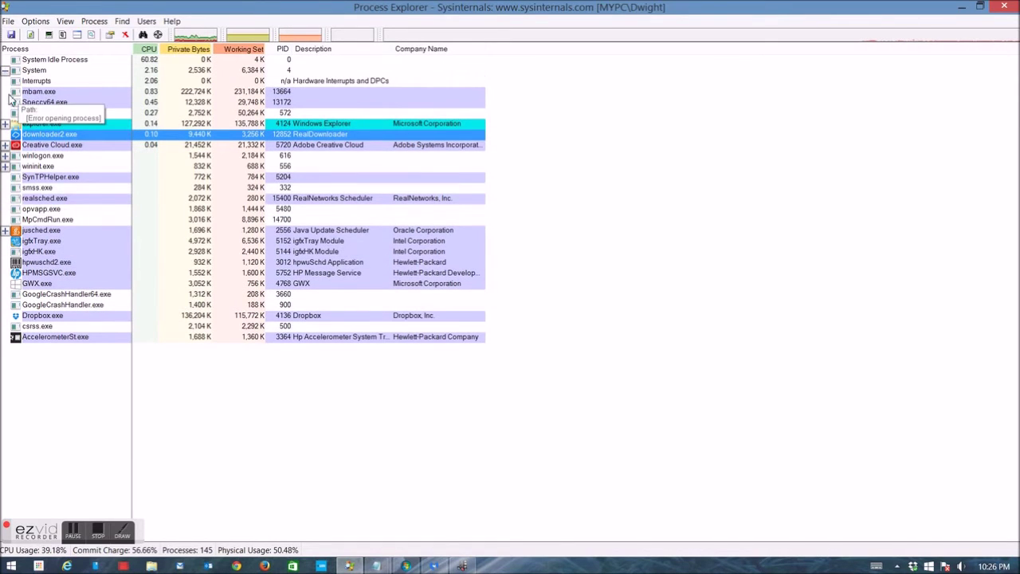
{"action": "left_click", "coordinate": [5, 123]}
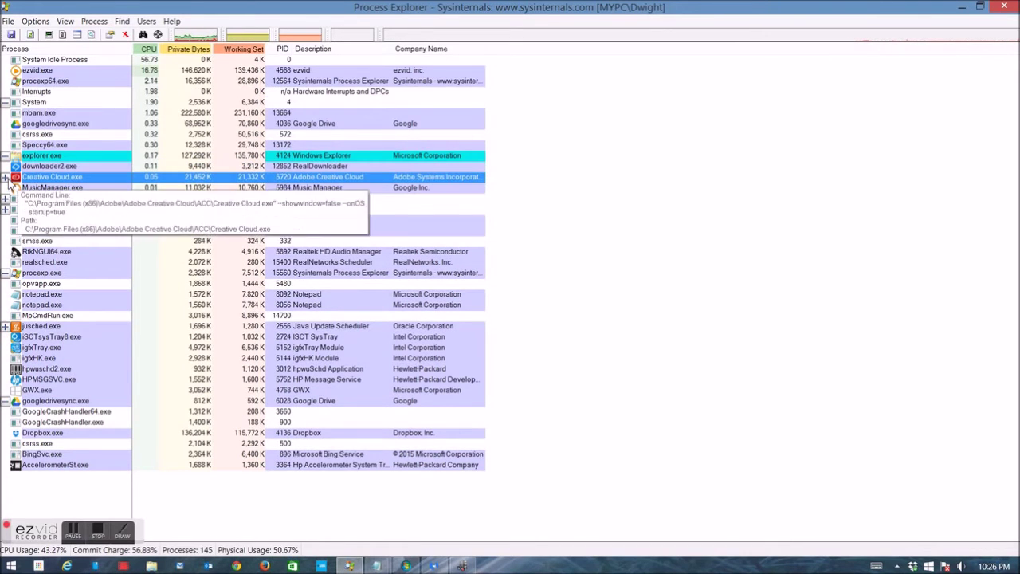
{"action": "left_click", "coordinate": [10, 178]}
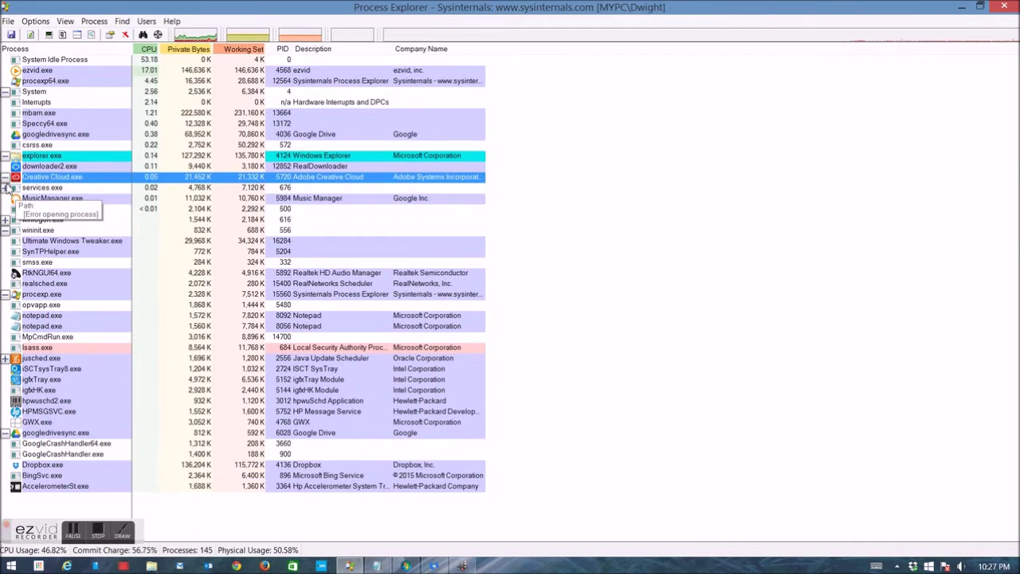
{"action": "left_click", "coordinate": [5, 188]}
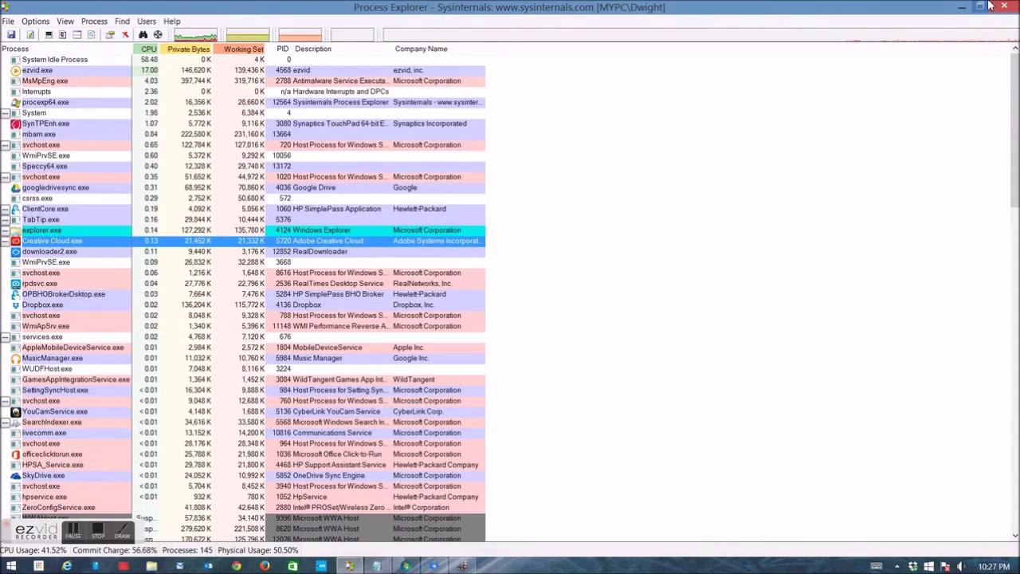
Minimize Process Explorer, switch to Ultimate Windows Tweaker and bring up its Personalization settings
{"action": "left_click", "coordinate": [964, 7]}
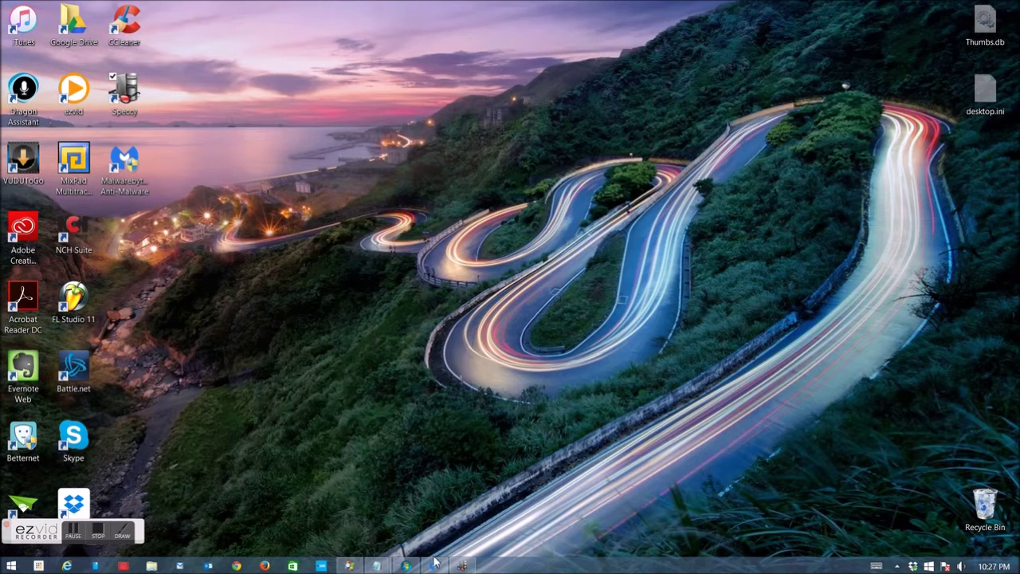
{"action": "left_click", "coordinate": [407, 565]}
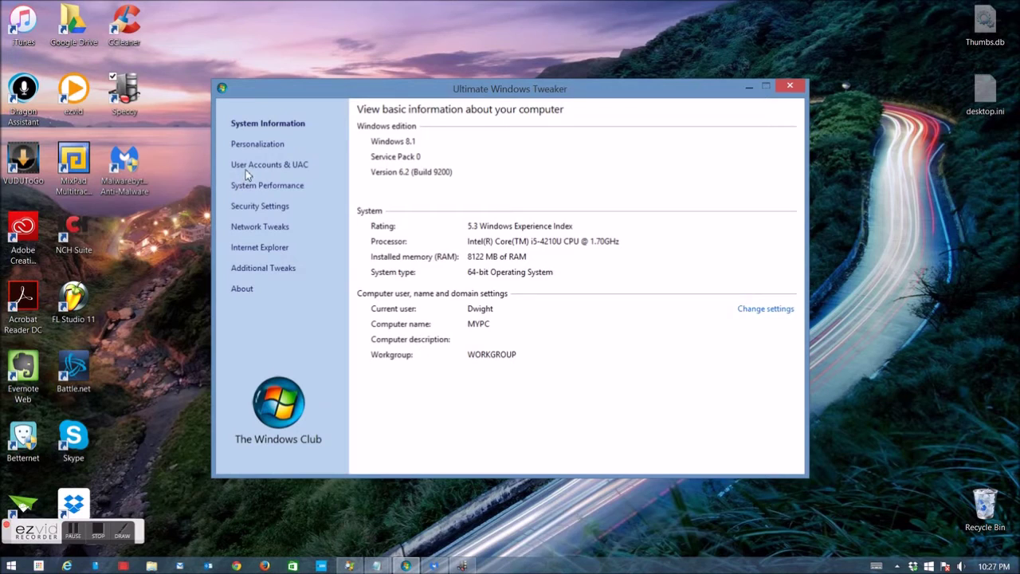
{"action": "left_click", "coordinate": [257, 143]}
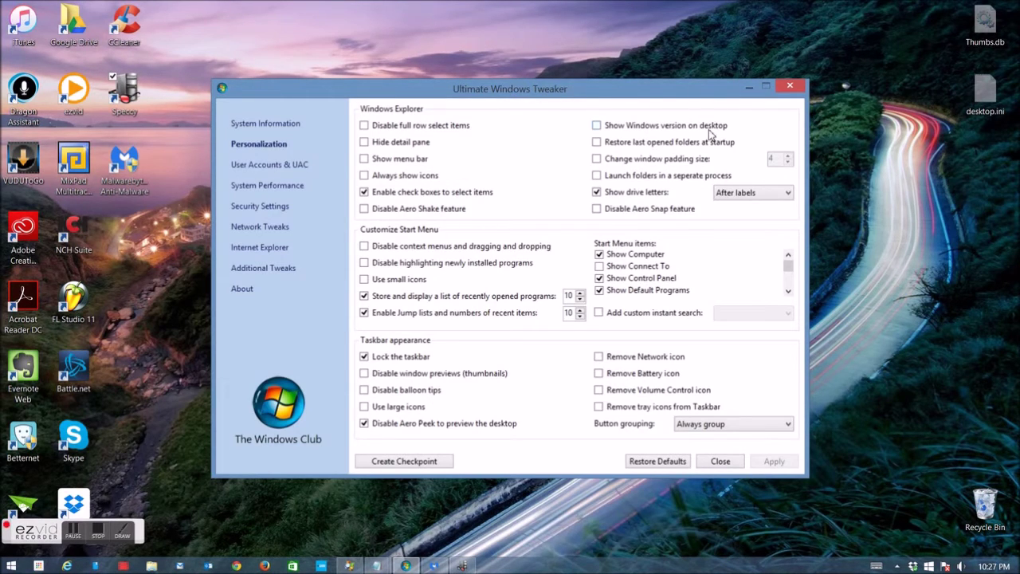
Enable and apply the Windows Explorer tweaks for showing the Windows version on the desktop and always showing icons
{"action": "left_click", "coordinate": [597, 126]}
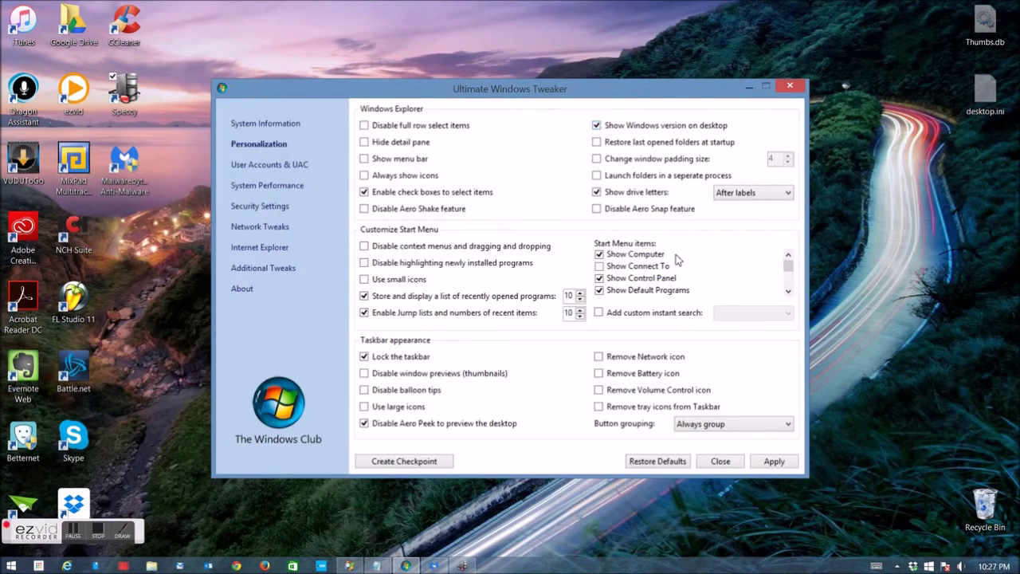
{"action": "left_click", "coordinate": [775, 462]}
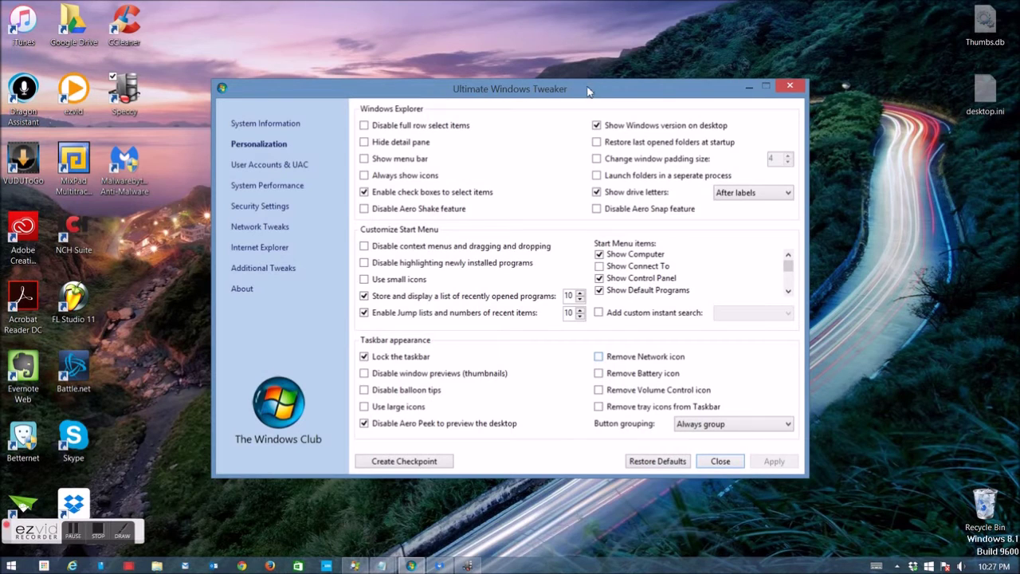
{"action": "left_click_drag", "start_coordinate": [589, 94], "coordinate": [590, 101]}
{"action": "left_click_drag", "start_coordinate": [653, 266], "coordinate": [660, 121]}
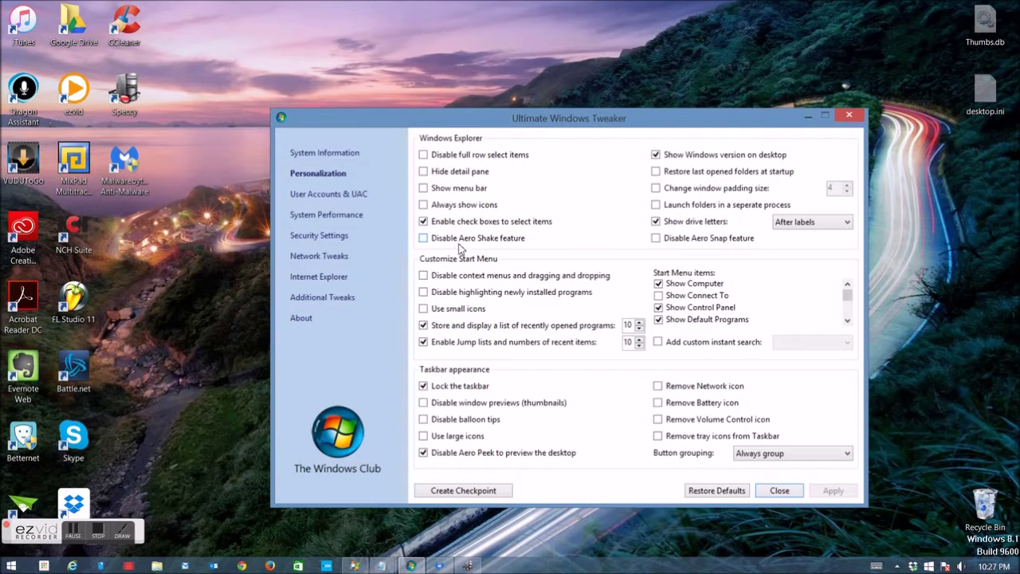
{"action": "left_click", "coordinate": [482, 206]}
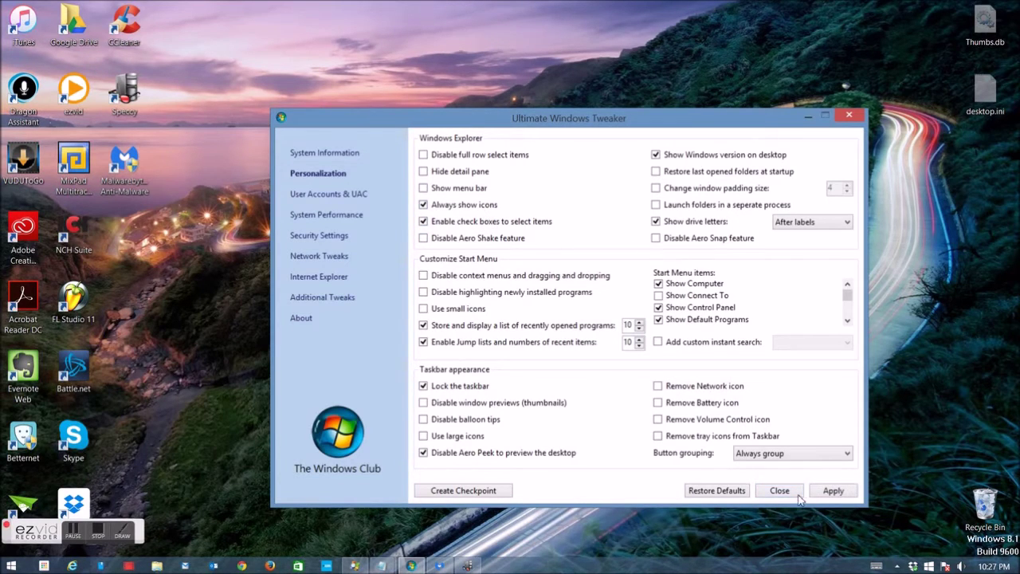
{"action": "left_click", "coordinate": [820, 494]}
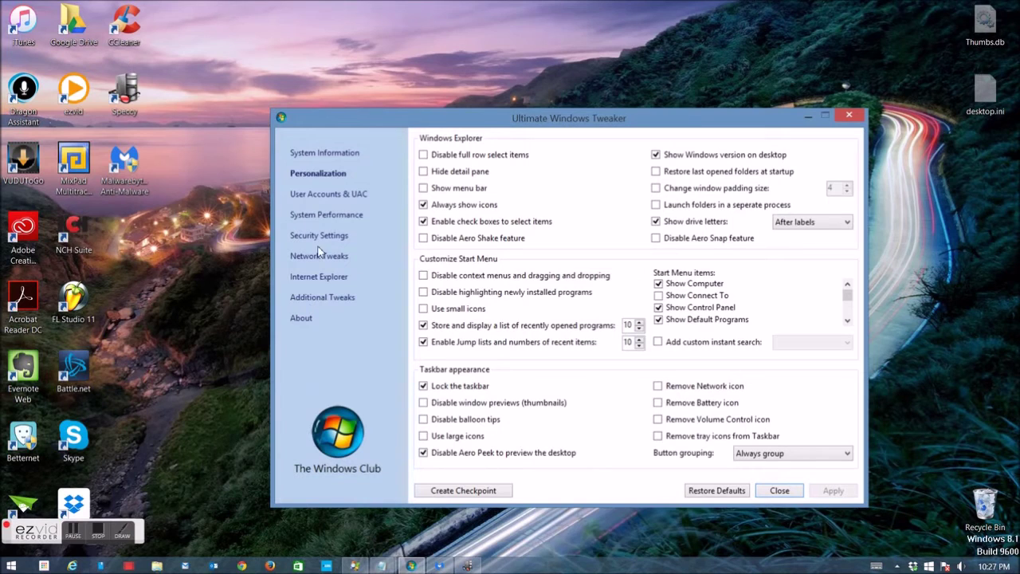
Look over the User Accounts & UAC tweaks and the list of accounts whose status can be managed
{"action": "left_click", "coordinate": [318, 195]}
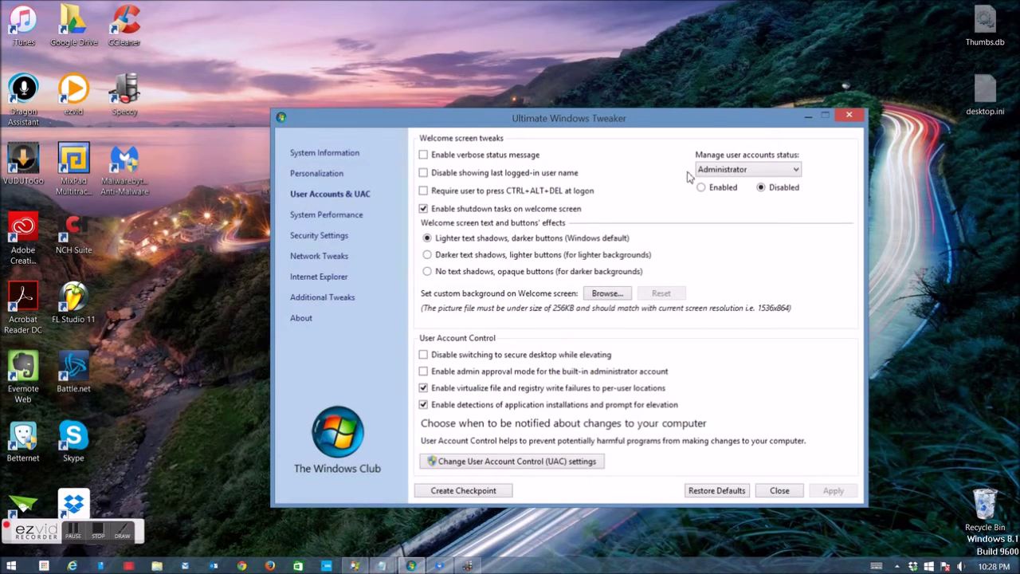
{"action": "left_click", "coordinate": [721, 170]}
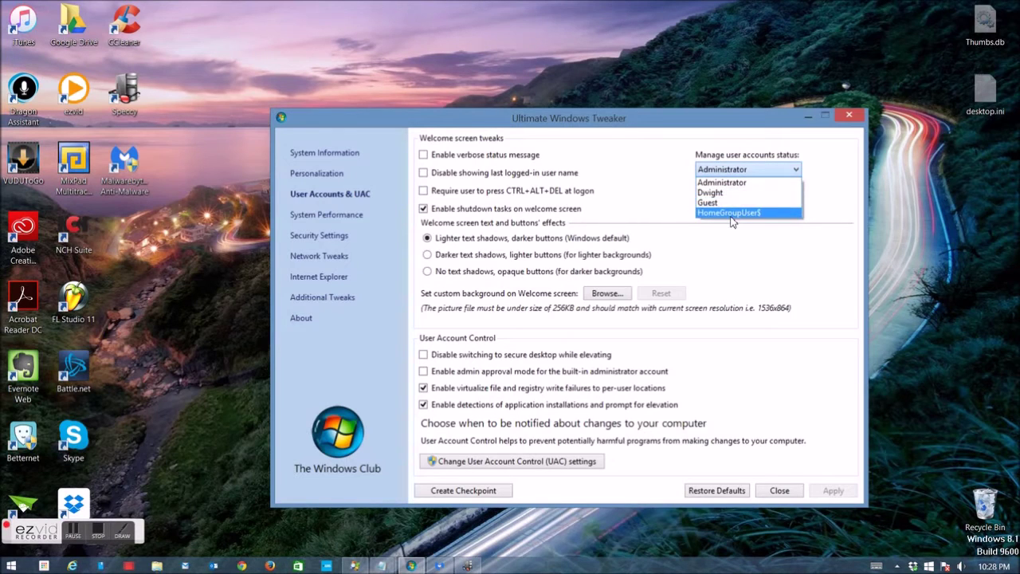
{"action": "left_click", "coordinate": [607, 184]}
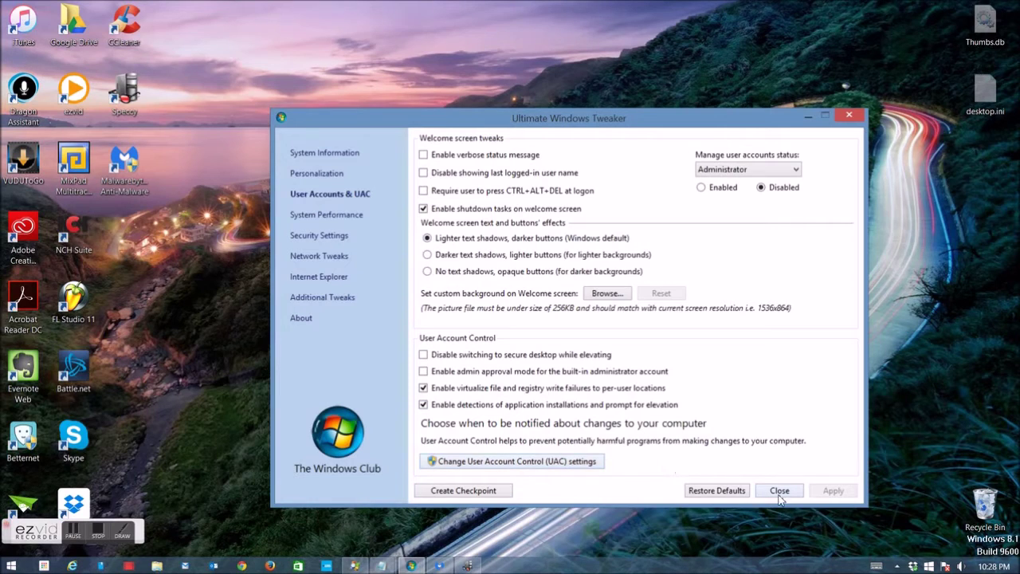
Set the System Performance waiting times for ending services, non-responding applications and shutdown timeout to about 35%, 65% and 87% of their scales
{"action": "left_click", "coordinate": [322, 219]}
{"action": "left_click_drag", "start_coordinate": [528, 163], "coordinate": [572, 168]}
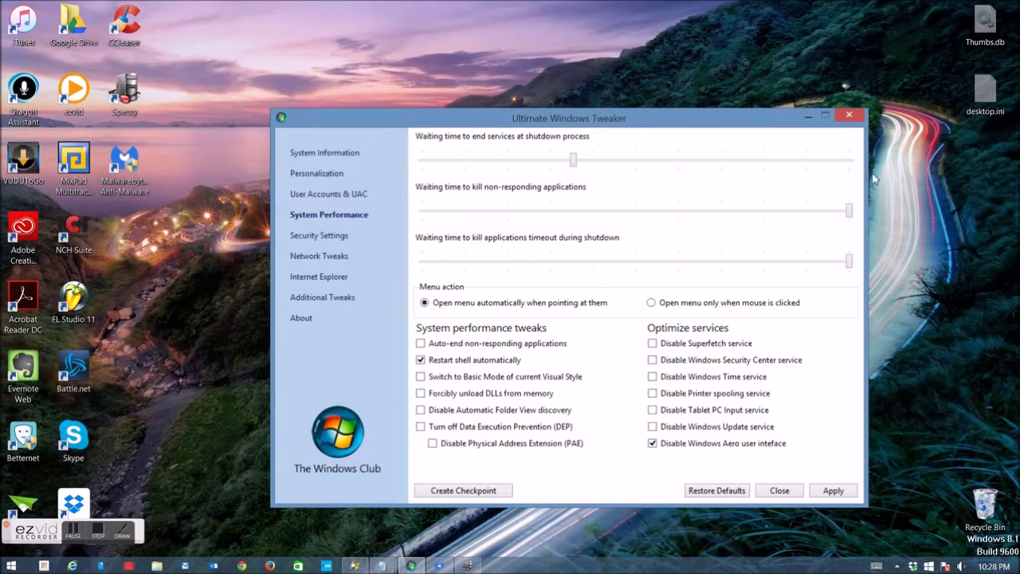
{"action": "left_click_drag", "start_coordinate": [851, 212], "coordinate": [685, 212]}
{"action": "left_click_drag", "start_coordinate": [851, 263], "coordinate": [793, 263]}
{"action": "left_click_drag", "start_coordinate": [685, 210], "coordinate": [699, 211]}
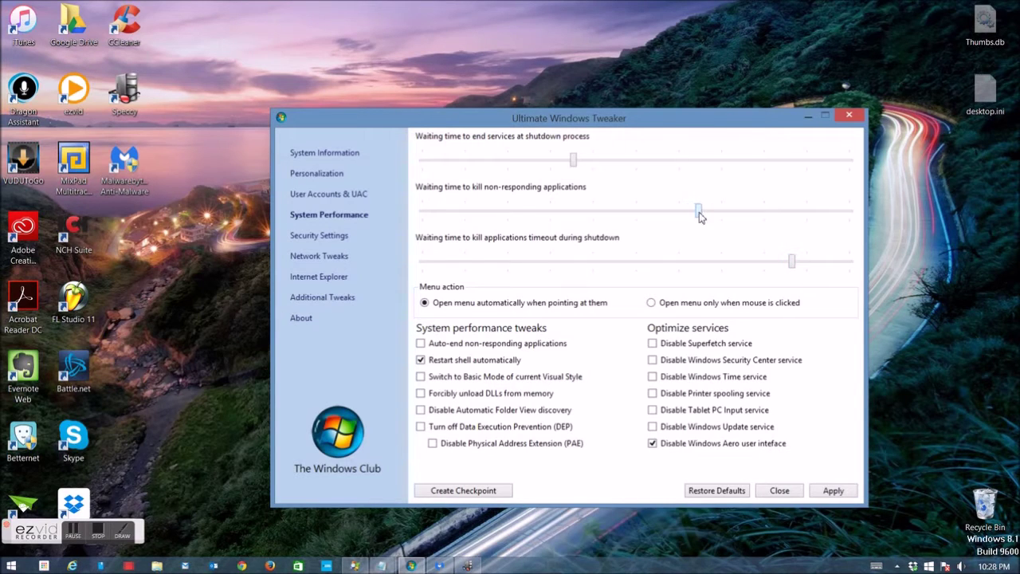
Select the tweaks that disable the Superfetch, Windows Security Center, Printer spooling, Tablet PC Input and Windows Update services
{"action": "left_click", "coordinate": [652, 361]}
{"action": "left_click", "coordinate": [652, 393]}
{"action": "left_click", "coordinate": [652, 409]}
{"action": "left_click", "coordinate": [653, 377]}
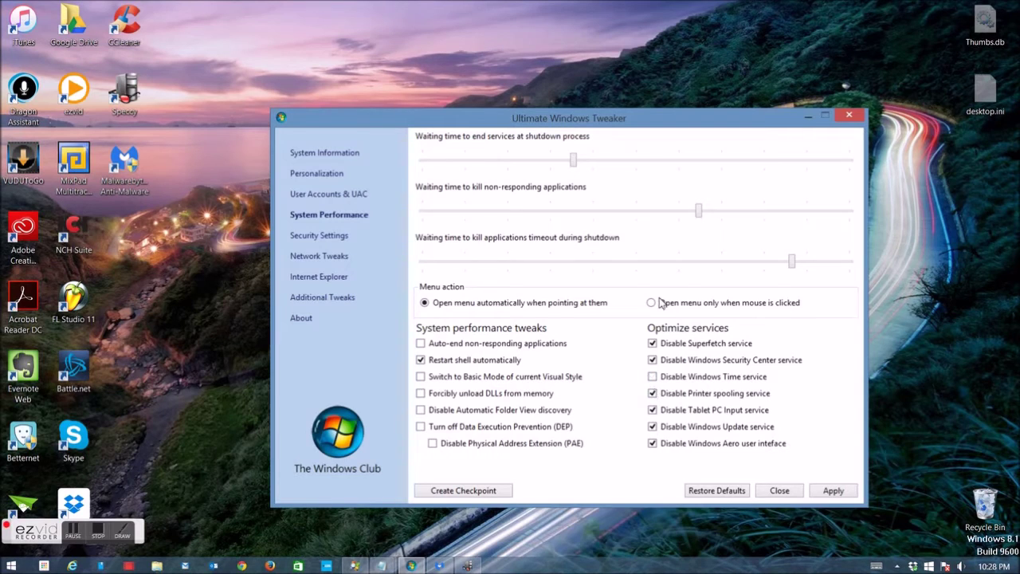
Review the Security Settings and Network Tweaks options and select the Internet Explorer category
{"action": "left_click", "coordinate": [338, 235]}
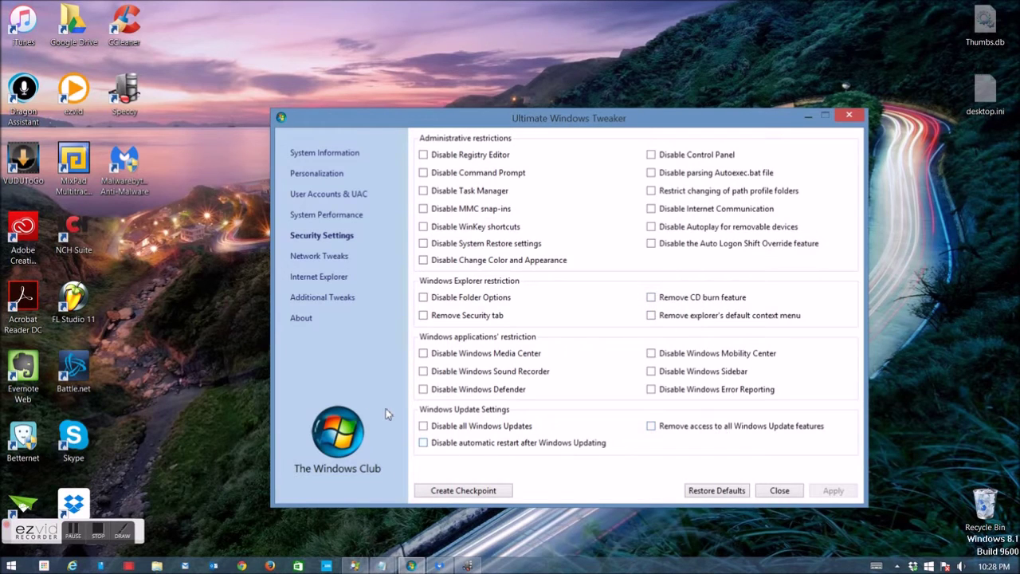
{"action": "left_click", "coordinate": [300, 259]}
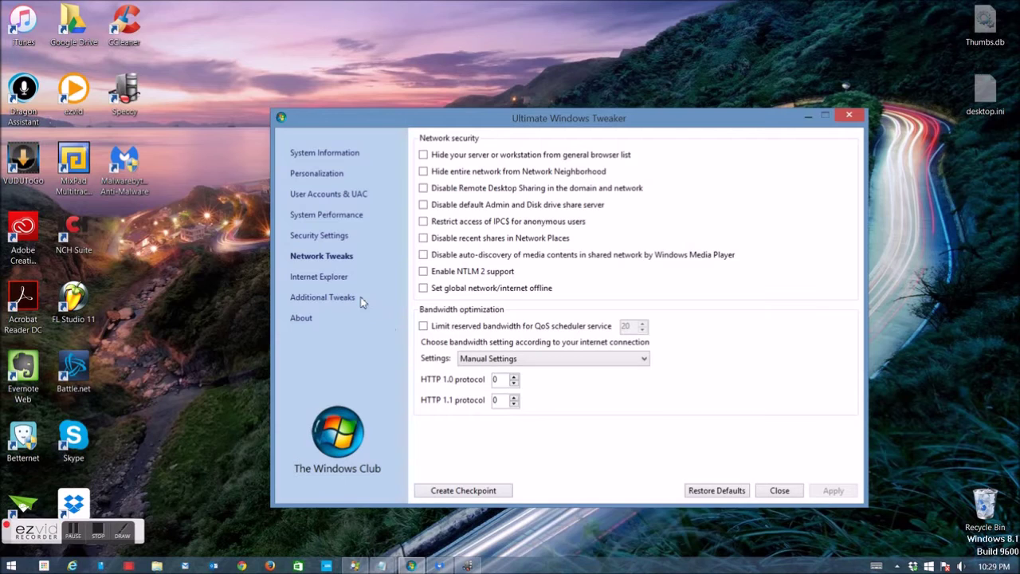
{"action": "left_click", "coordinate": [318, 276]}
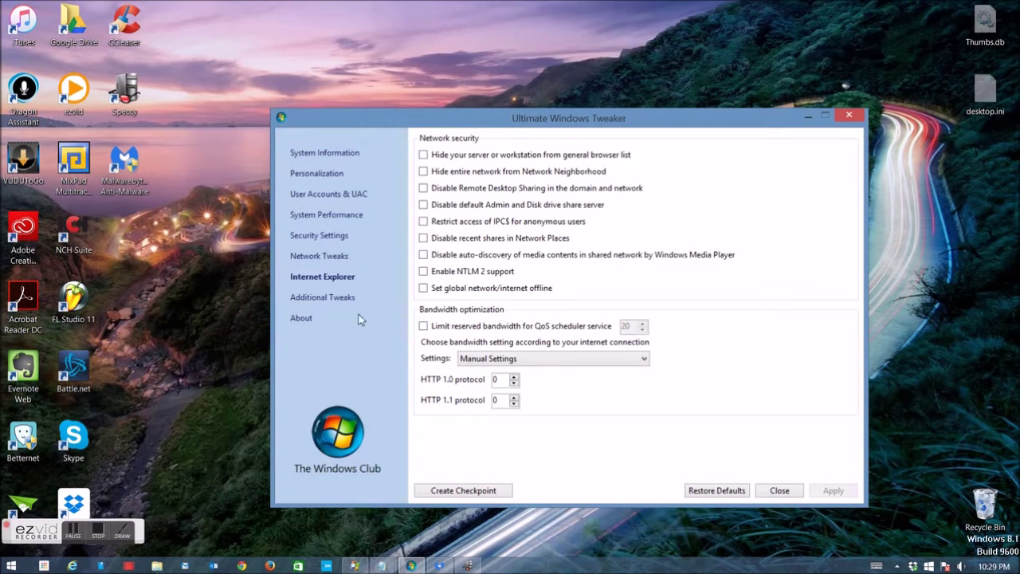
Clear the registered user's e-mail from the Windows registration info in Additional Tweaks
{"action": "left_click", "coordinate": [325, 297]}
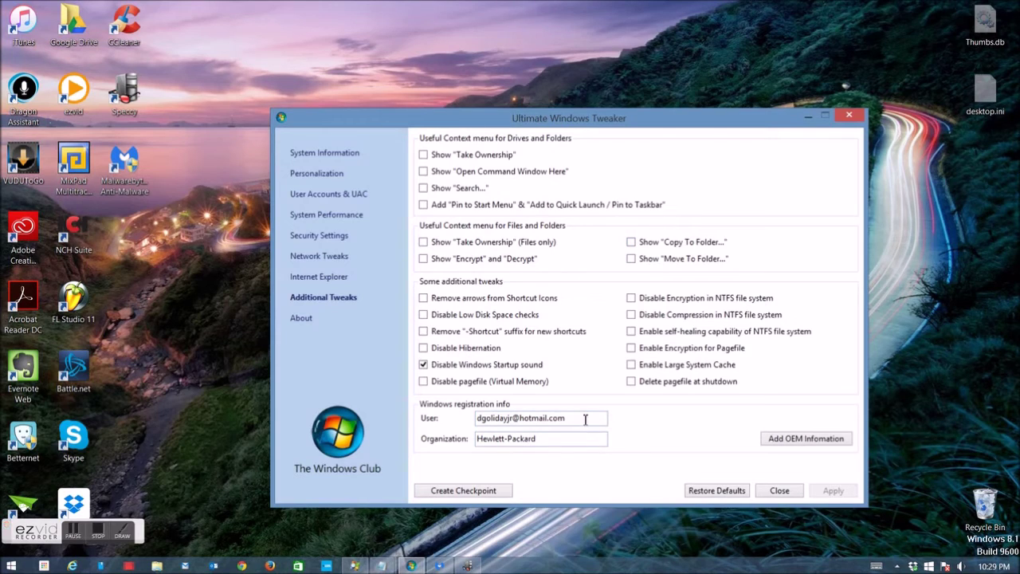
{"action": "key", "text": "BackSpace"}
{"action": "key", "text": "BackSpace"}
{"action": "key", "text": "BackSpace"}
{"action": "key", "text": "BackSpace"}
{"action": "key", "text": "BackSpace"}
{"action": "key", "text": "BackSpace"}
{"action": "key", "text": "BackSpace"}
{"action": "key", "text": "BackSpace"}
{"action": "key", "text": "BackSpace"}
{"action": "key", "text": "BackSpace"}
{"action": "key", "text": "BackSpace"}
{"action": "key", "text": "BackSpace"}
{"action": "key", "text": "BackSpace"}
{"action": "key", "text": "BackSpace"}
{"action": "key", "text": "BackSpace"}
{"action": "key", "text": "BackSpace"}
{"action": "key", "text": "BackSpace"}
{"action": "key", "text": "BackSpace"}
{"action": "key", "text": "BackSpace"}
{"action": "key", "text": "BackSpace"}
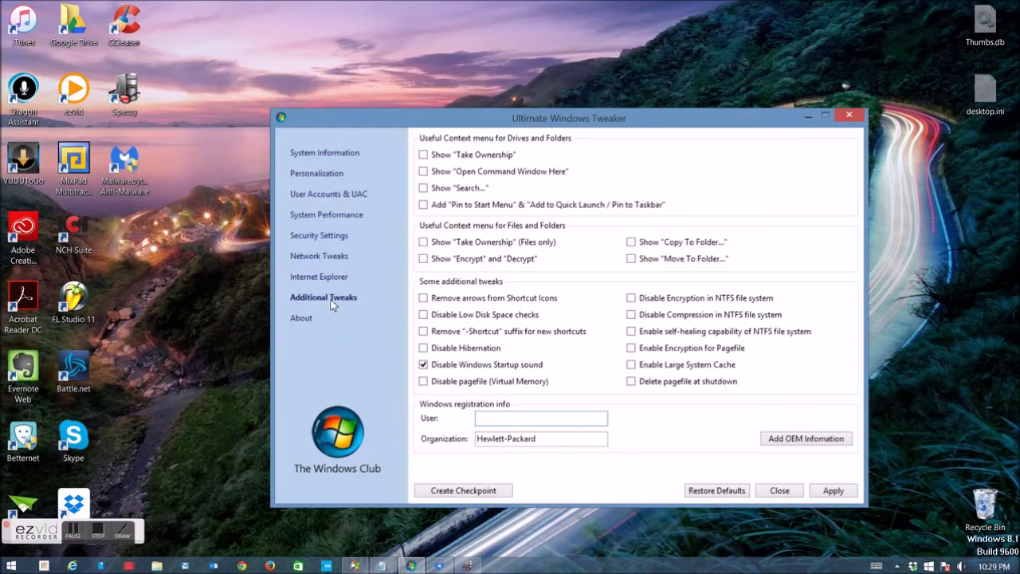
View the tweaker's About information, minimize it, and switch to Malwarebytes Anti-Malware to check its scan and dashboard
{"action": "left_click", "coordinate": [301, 319]}
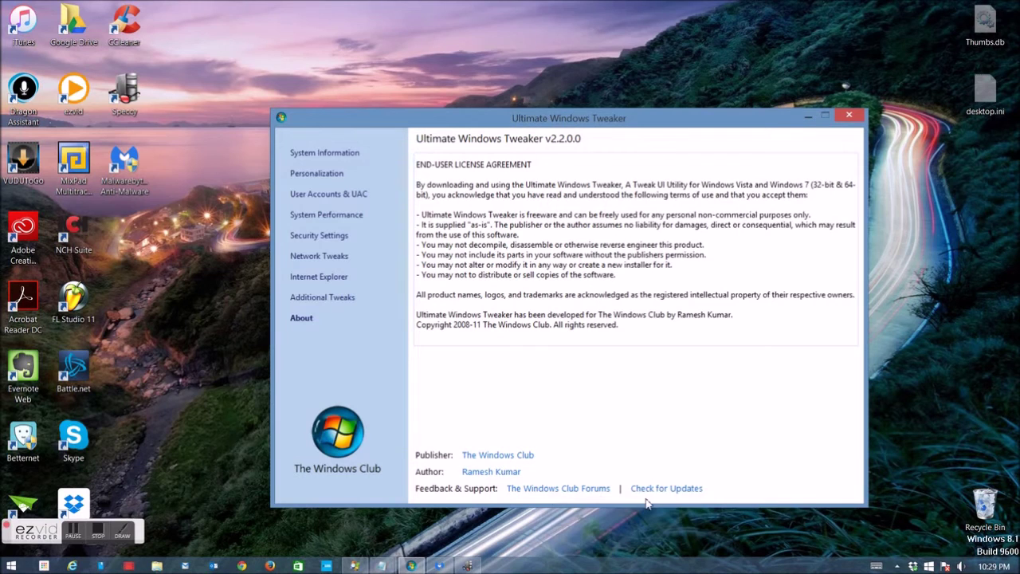
{"action": "left_click", "coordinate": [807, 116]}
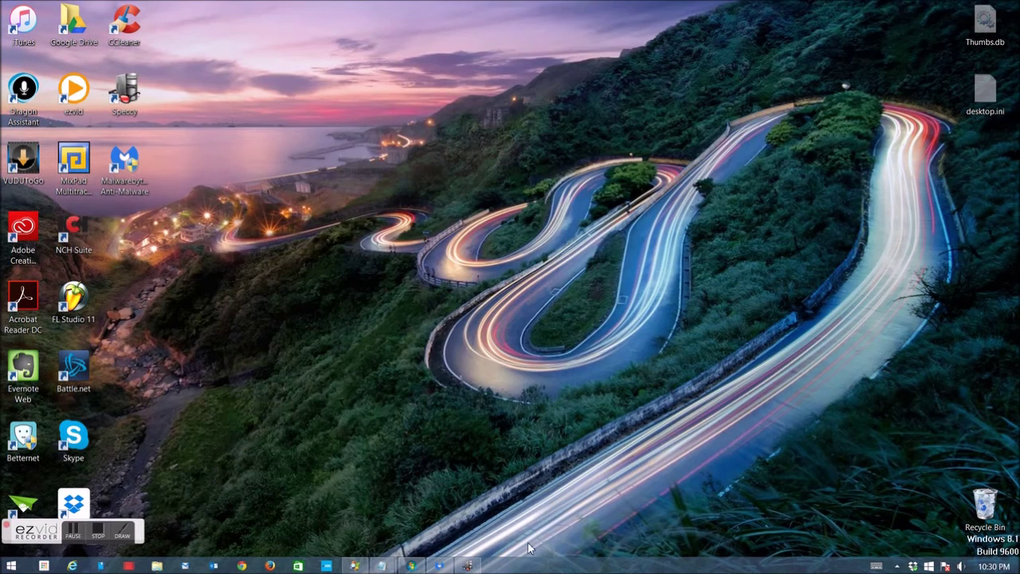
{"action": "left_click", "coordinate": [438, 565]}
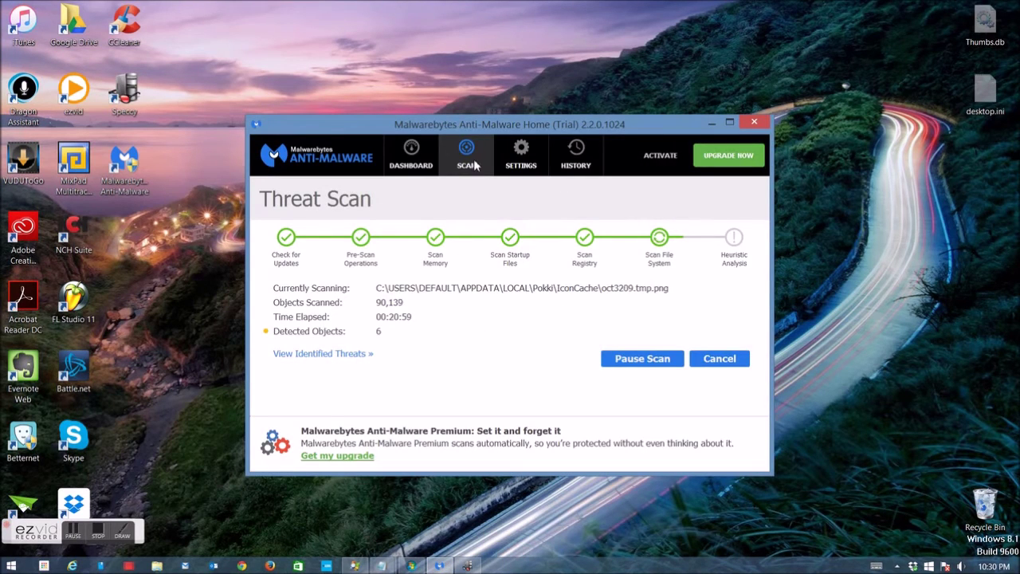
{"action": "left_click", "coordinate": [427, 157]}
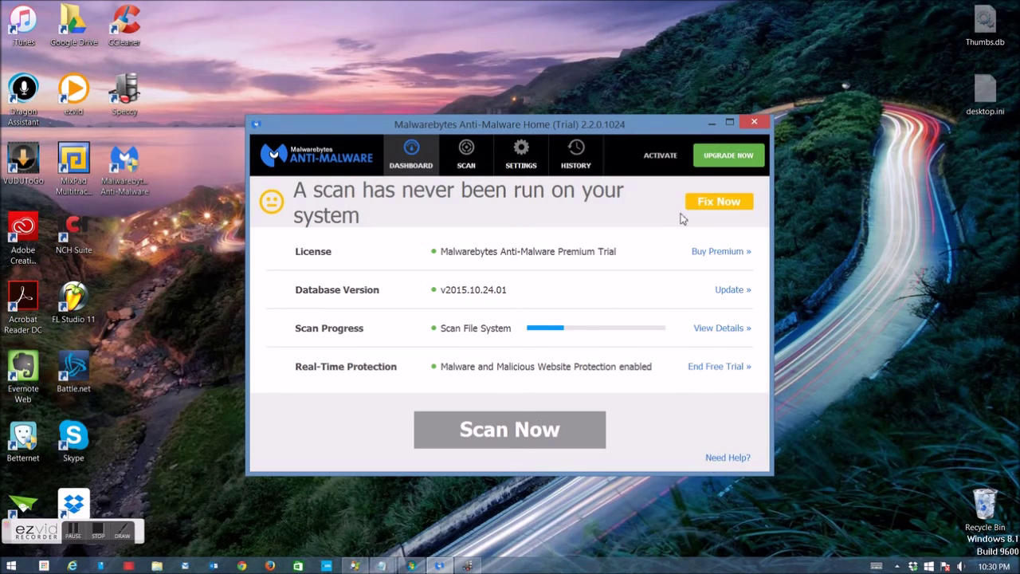
Examine the Malwarebytes settings for general options, exclusions, detection, updates, history, access policies, advanced options and automated scheduling
{"action": "left_click", "coordinate": [521, 153]}
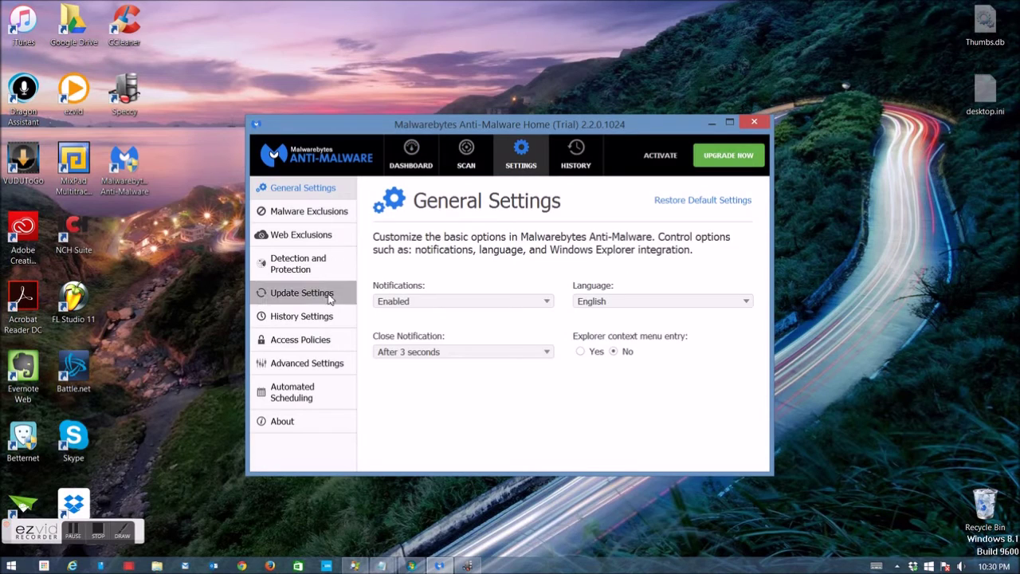
{"action": "left_click", "coordinate": [308, 217]}
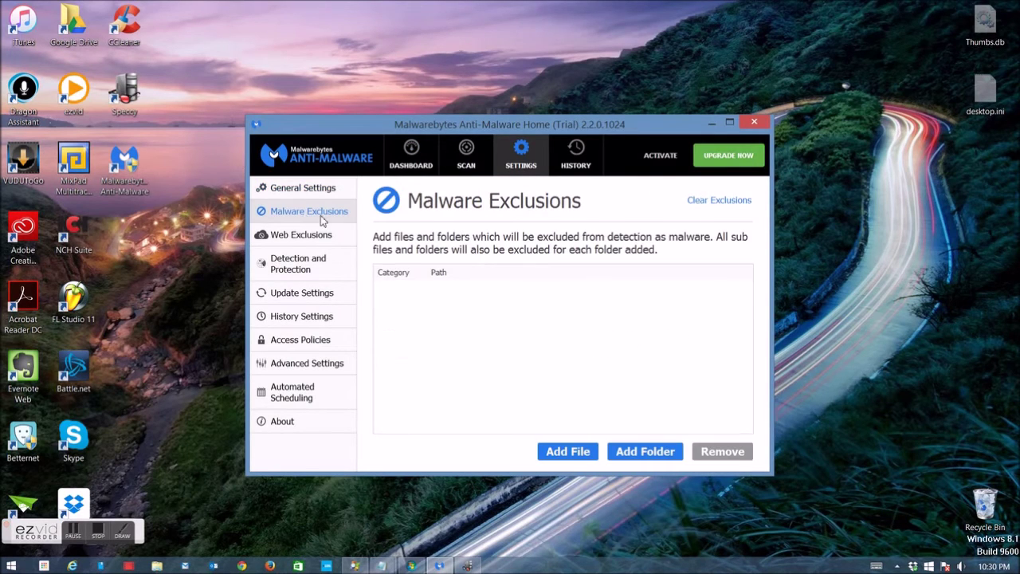
{"action": "left_click", "coordinate": [318, 237]}
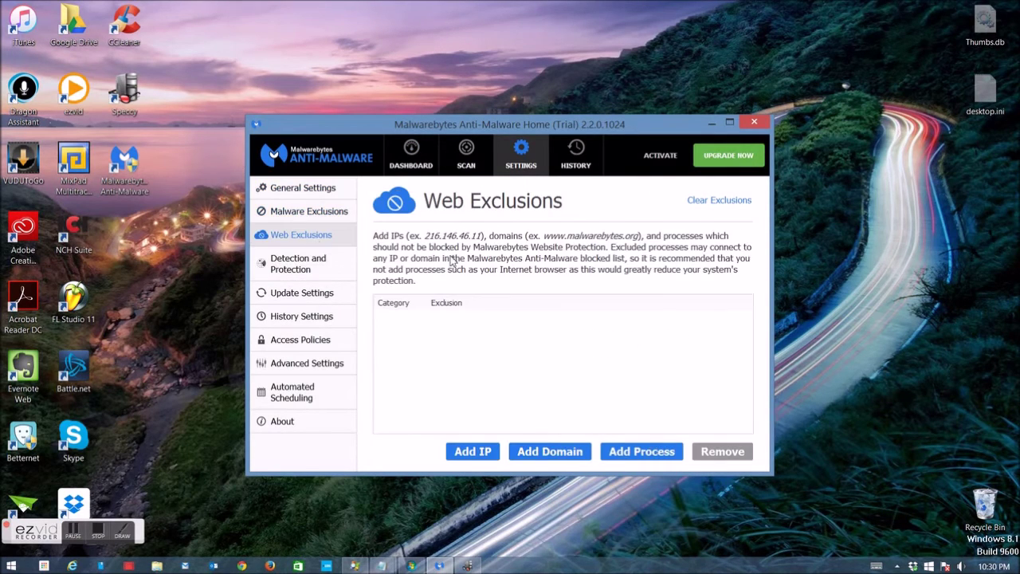
{"action": "left_click", "coordinate": [332, 276]}
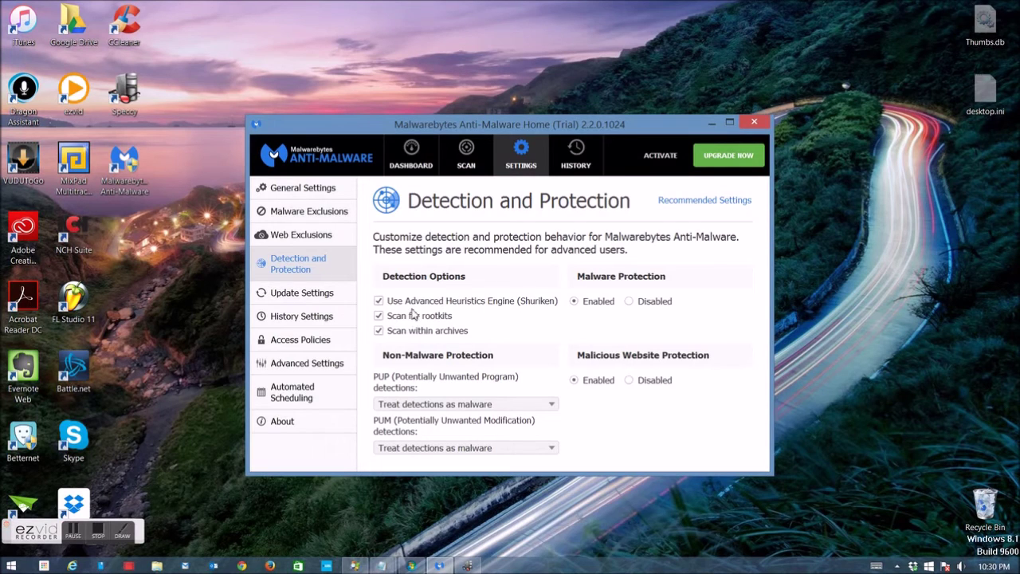
{"action": "left_click", "coordinate": [287, 297]}
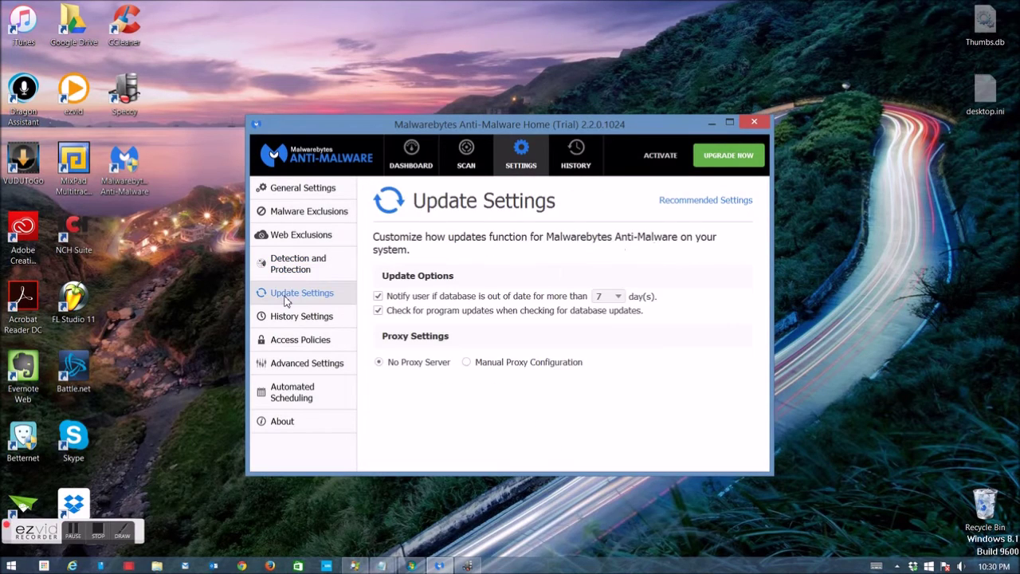
{"action": "left_click", "coordinate": [327, 317]}
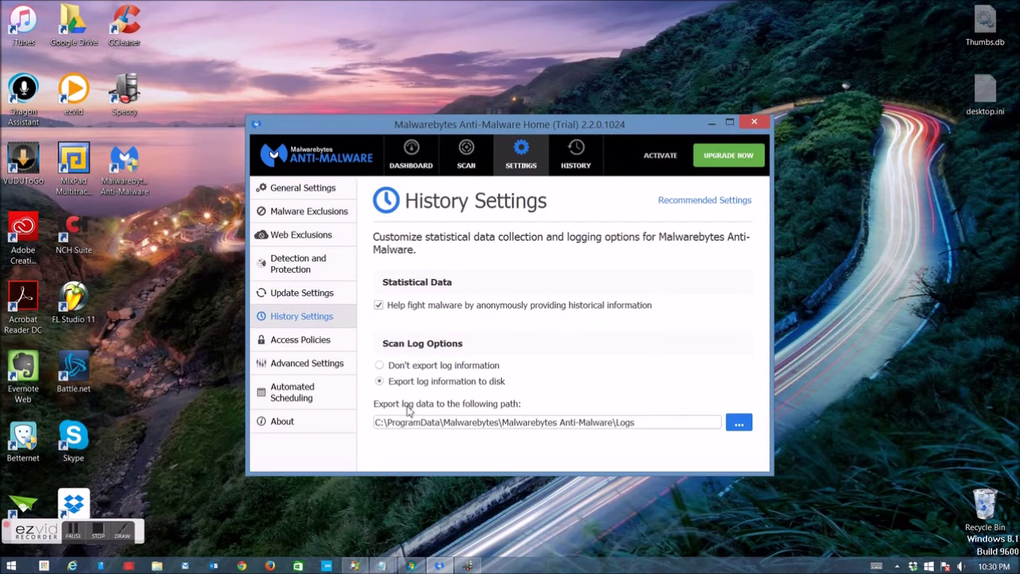
{"action": "left_click", "coordinate": [325, 348]}
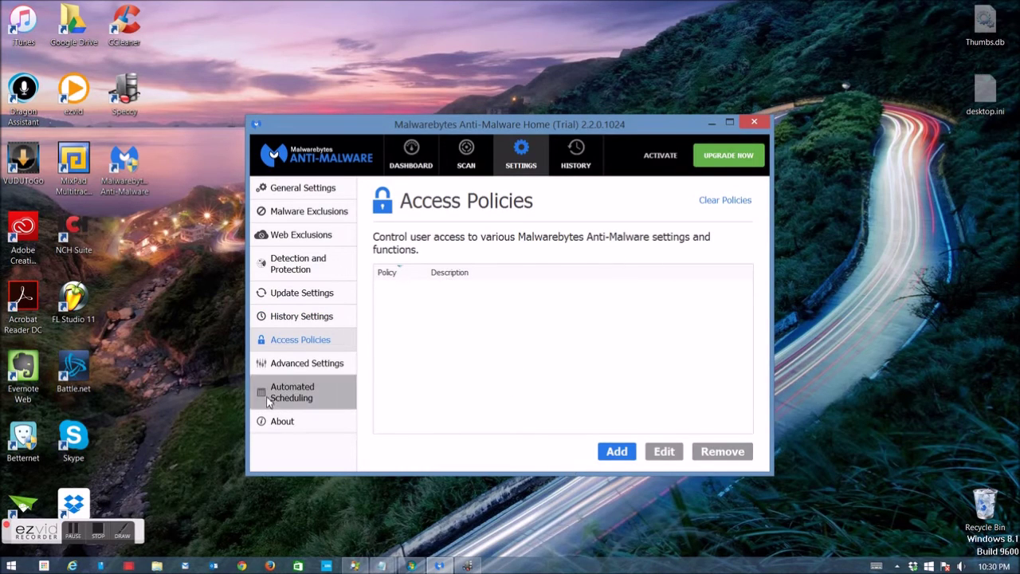
{"action": "left_click", "coordinate": [294, 371]}
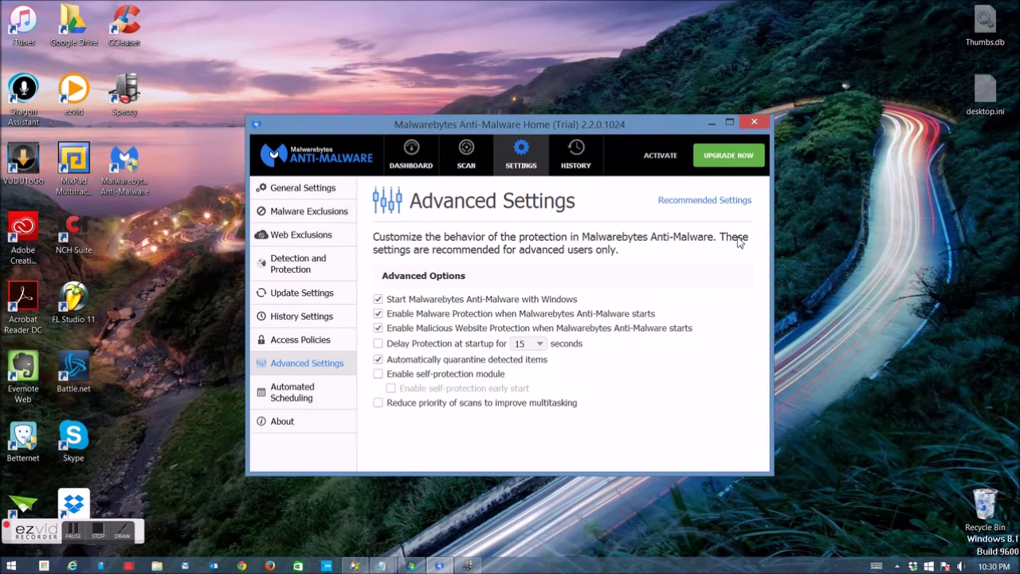
{"action": "left_click", "coordinate": [335, 404]}
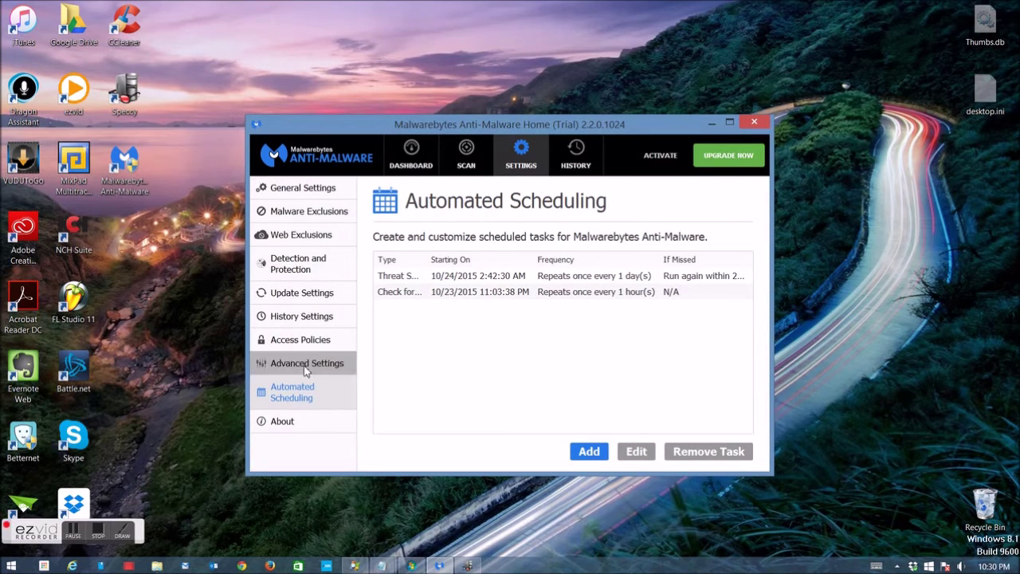
View the quarantine list in the Malwarebytes history and minimize the program
{"action": "left_click", "coordinate": [579, 154]}
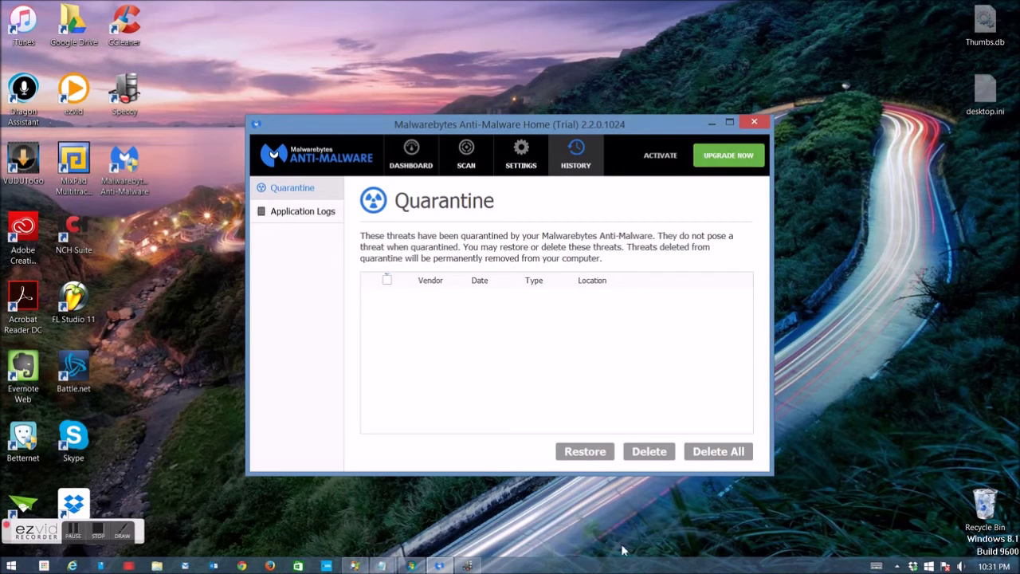
{"action": "left_click", "coordinate": [713, 123]}
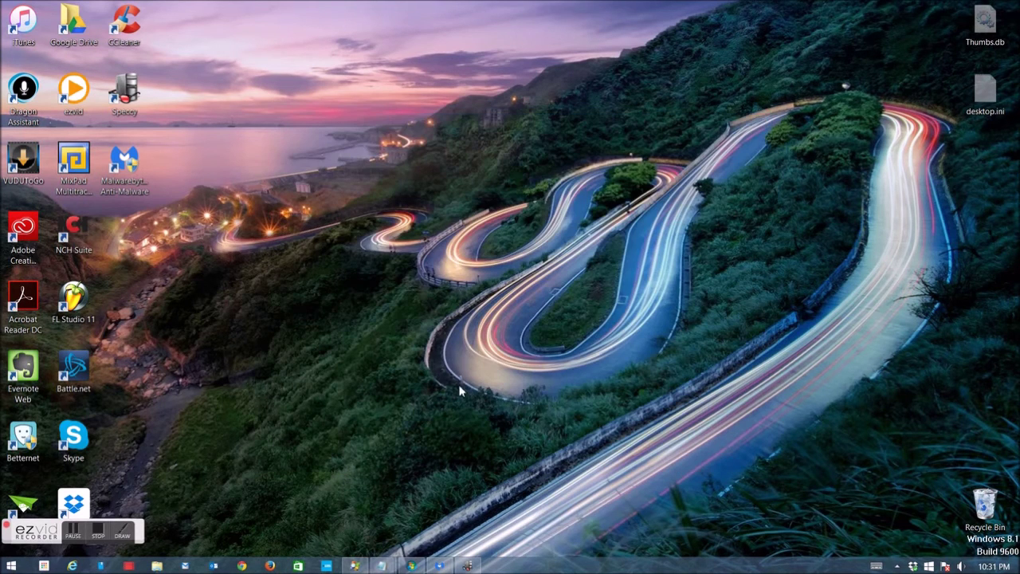
Switch to Piriform Speccy and examine the operating system, CPU and storage details
{"action": "left_click", "coordinate": [467, 564]}
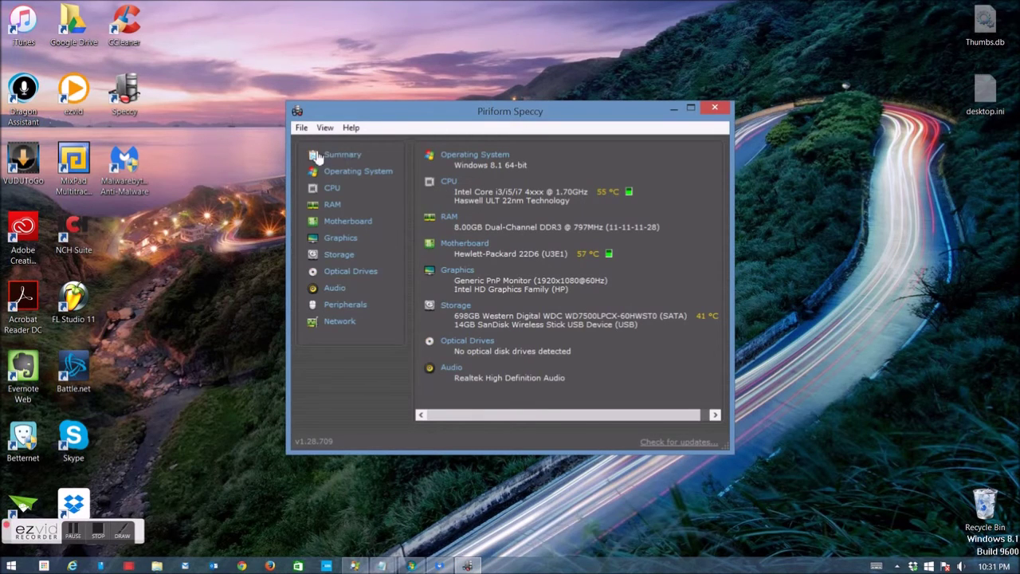
{"action": "left_click", "coordinate": [338, 176]}
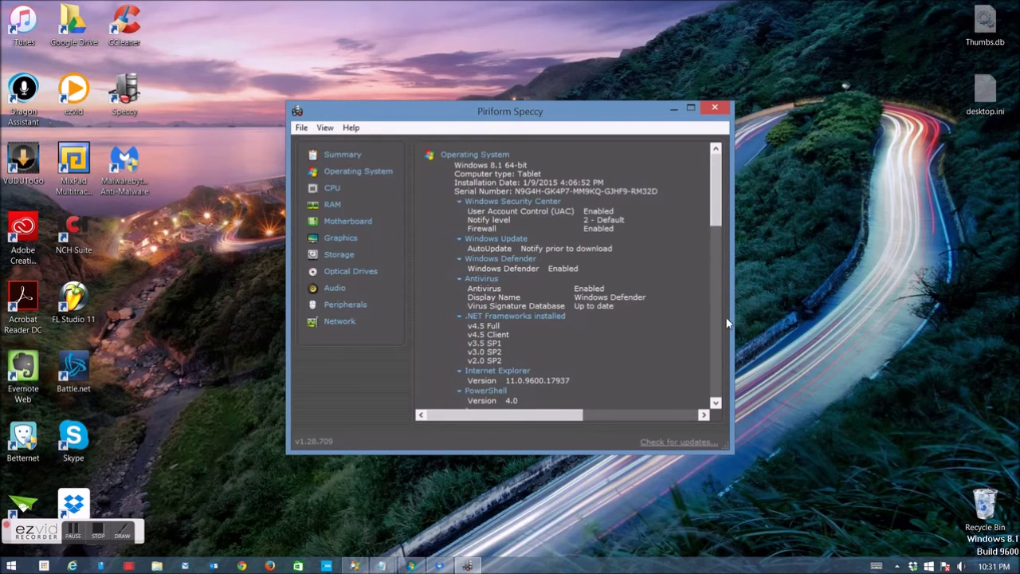
{"action": "mouse_move", "coordinate": [716, 199]}
{"action": "left_mouse_down"}
{"action": "mouse_move", "coordinate": [709, 313]}
{"action": "mouse_move", "coordinate": [707, 193]}
{"action": "left_mouse_up"}
{"action": "left_click", "coordinate": [342, 189]}
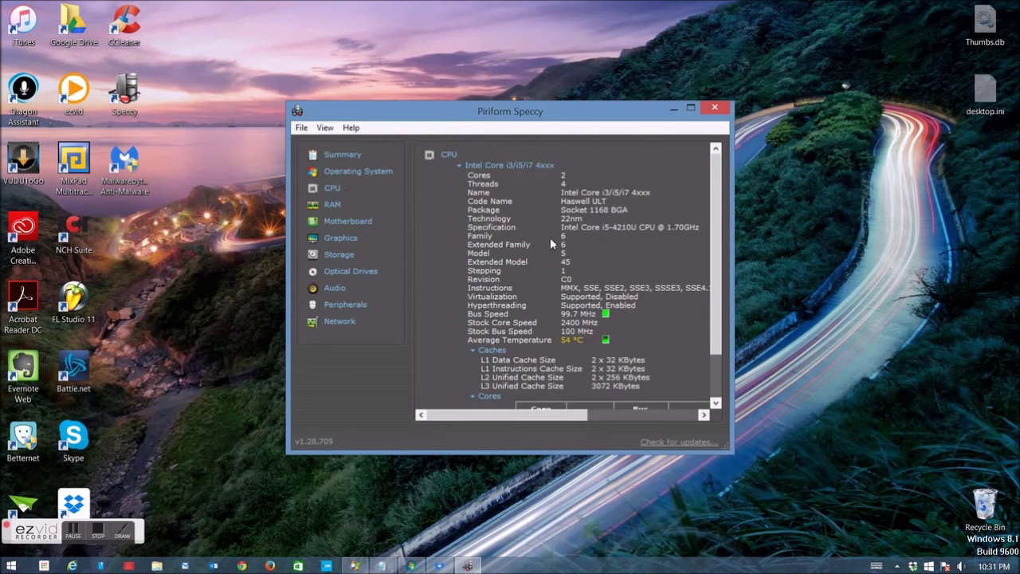
{"action": "left_click_drag", "start_coordinate": [712, 224], "coordinate": [701, 191]}
{"action": "left_click", "coordinate": [347, 259]}
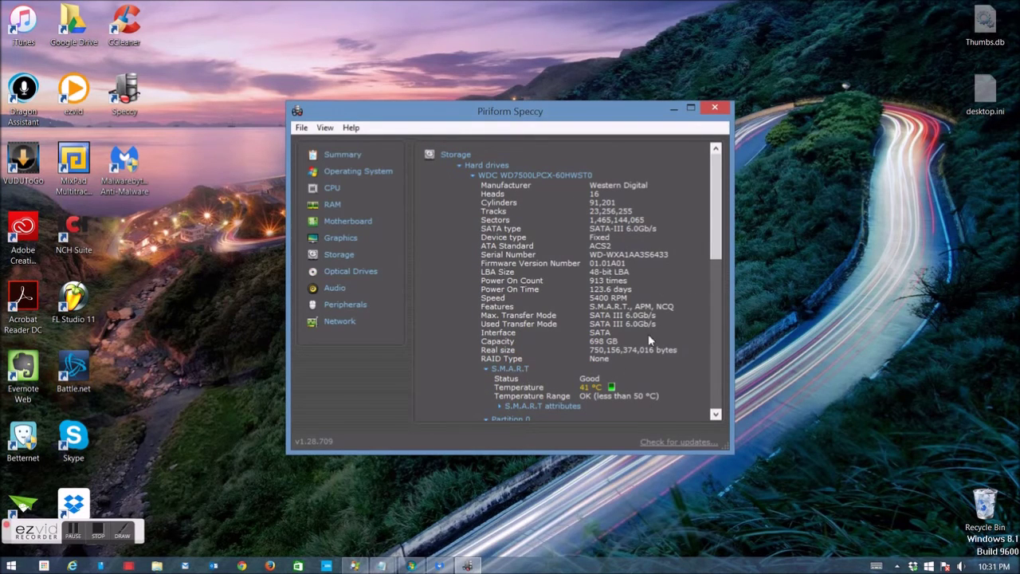
Examine the graphics, storage, optical drive, peripheral and network details of the computer
{"action": "left_click_drag", "start_coordinate": [713, 247], "coordinate": [717, 217]}
{"action": "left_click", "coordinate": [350, 239]}
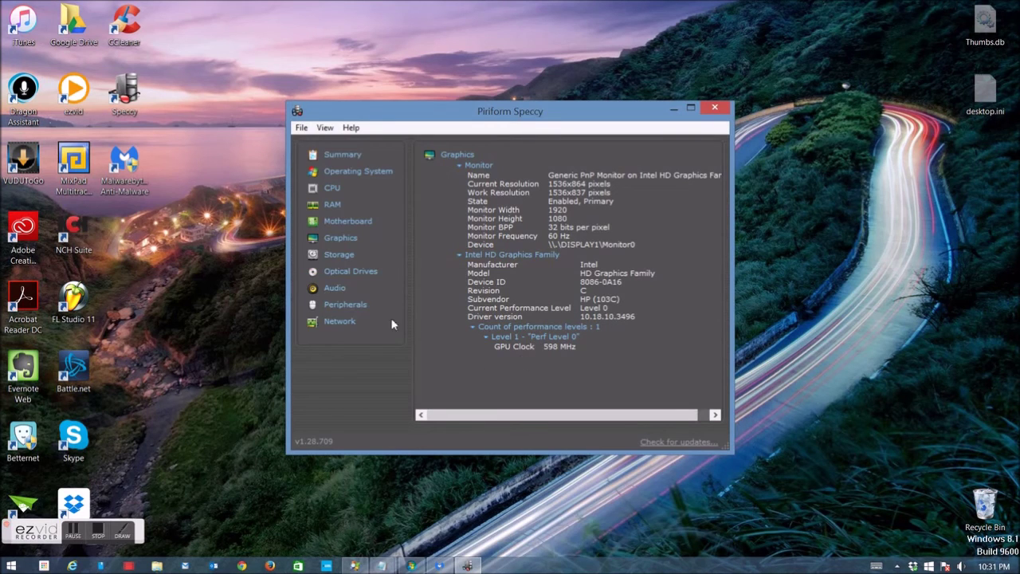
{"action": "left_click", "coordinate": [339, 256]}
{"action": "left_click", "coordinate": [351, 273]}
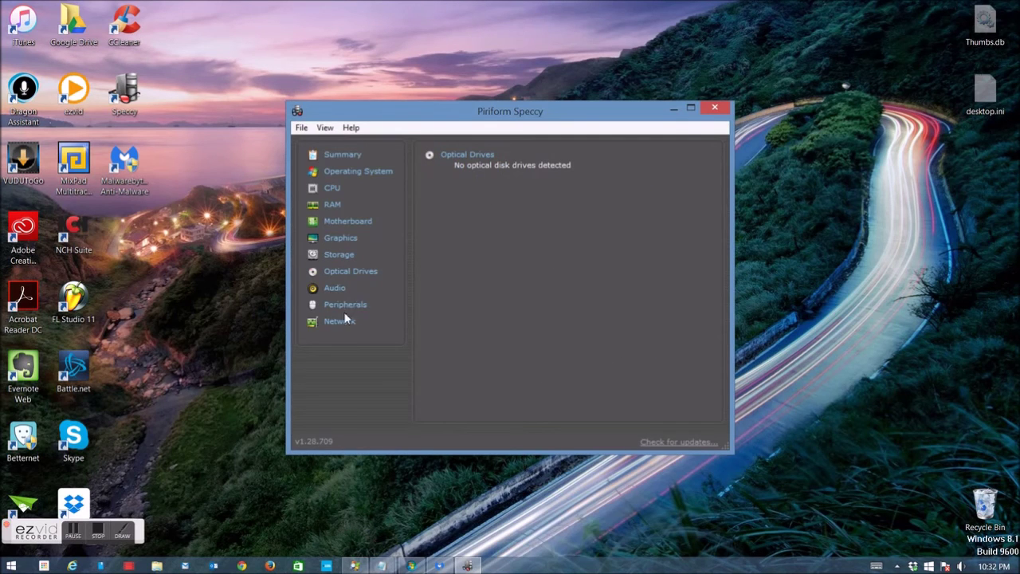
{"action": "left_click", "coordinate": [345, 306]}
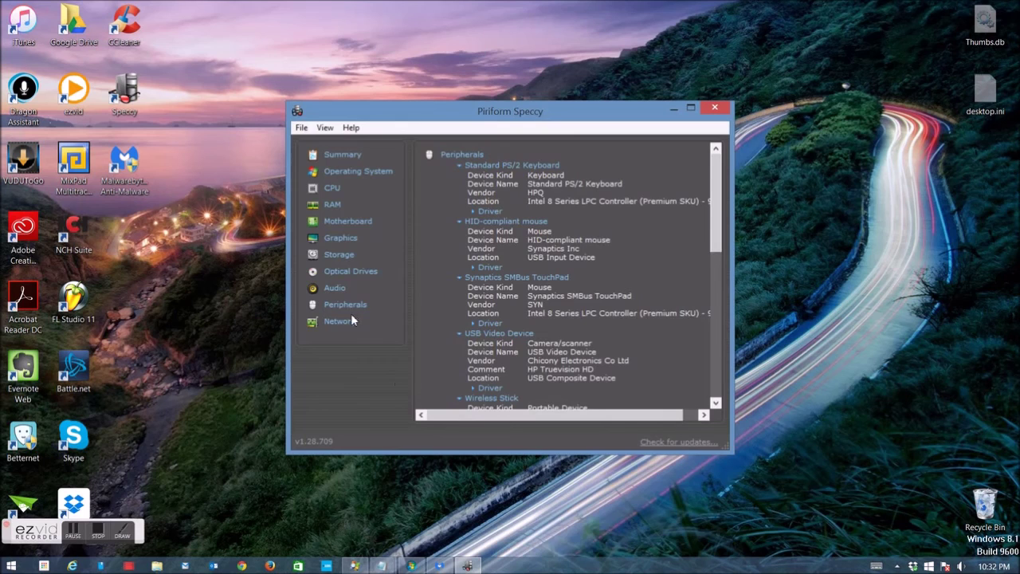
{"action": "left_click", "coordinate": [341, 320]}
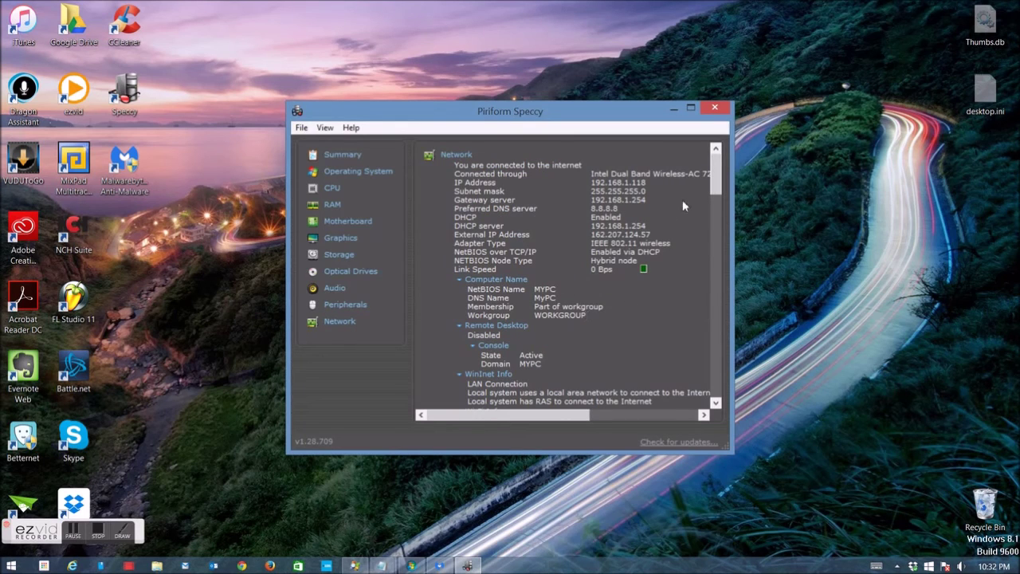
{"action": "mouse_move", "coordinate": [712, 185]}
{"action": "left_mouse_down"}
{"action": "mouse_move", "coordinate": [717, 339]}
{"action": "mouse_move", "coordinate": [734, 398]}
{"action": "mouse_move", "coordinate": [705, 170]}
{"action": "left_mouse_up"}
Return to the system summary to review the hardware overview, and minimize Speccy
{"action": "left_click", "coordinate": [330, 160]}
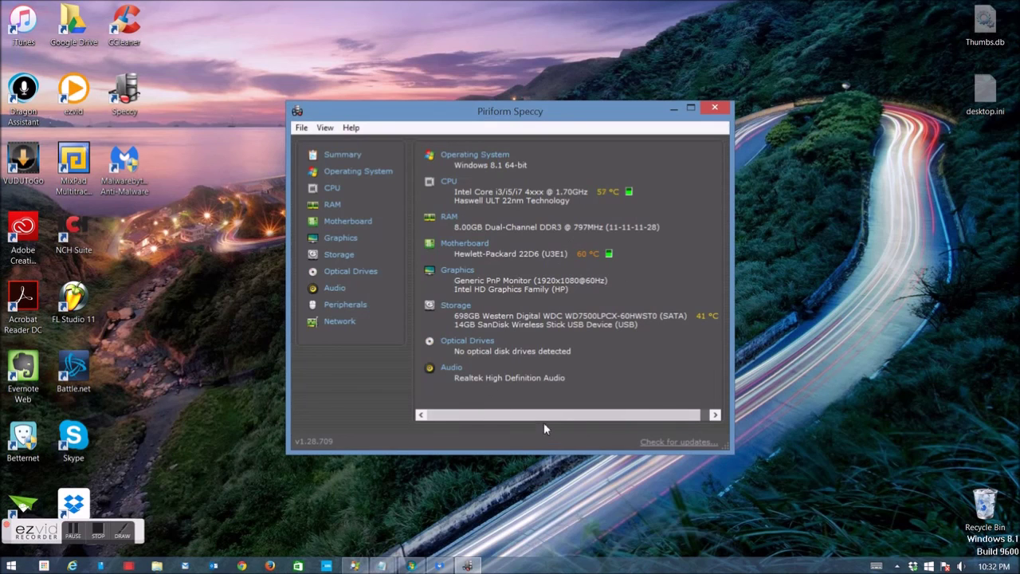
{"action": "left_click_drag", "start_coordinate": [545, 415], "coordinate": [327, 484]}
{"action": "left_click", "coordinate": [676, 108]}
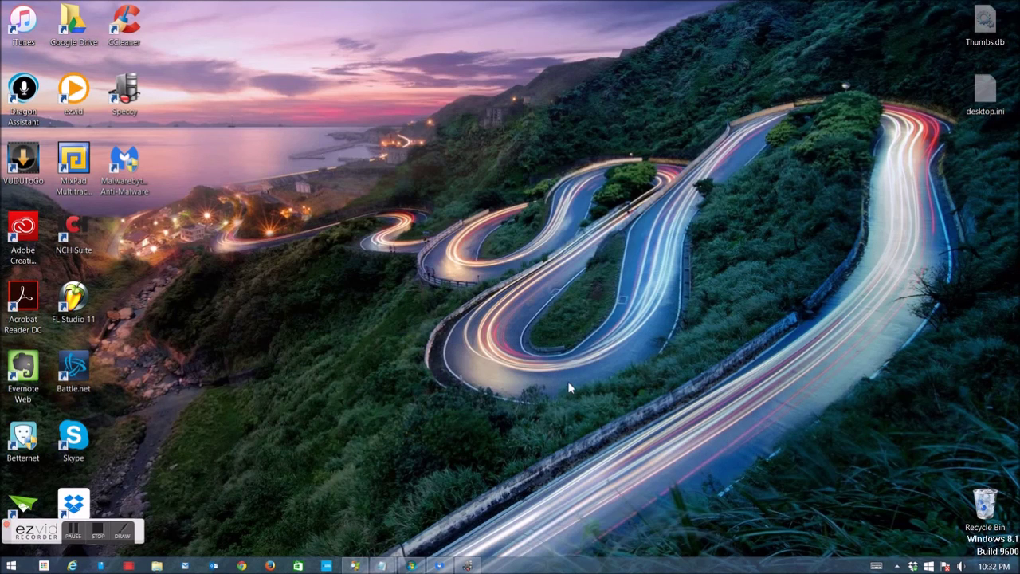